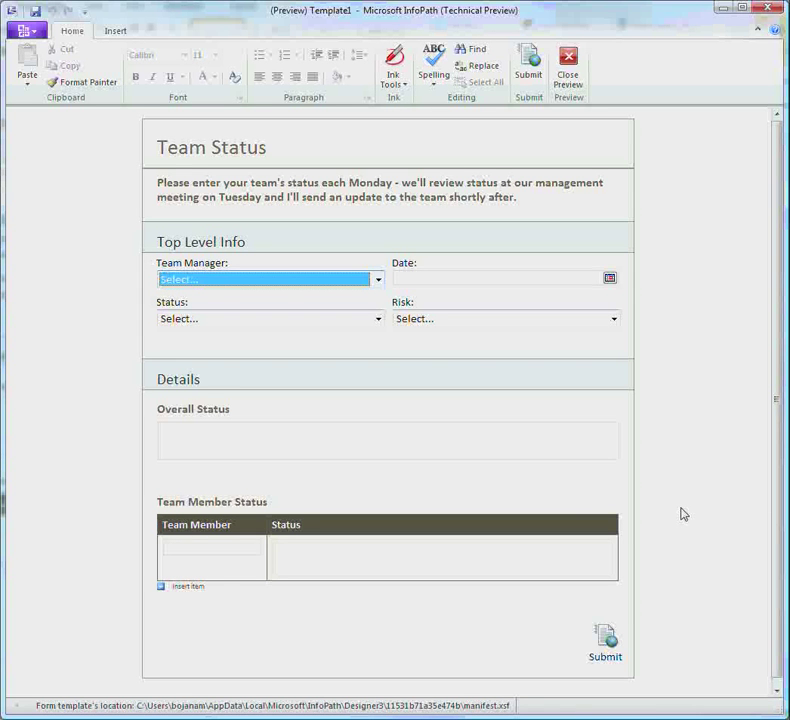
Step: Choose a team manager, then set Date to 8/10/2009 after today's date is rejected
click(334, 281)
click(319, 349)
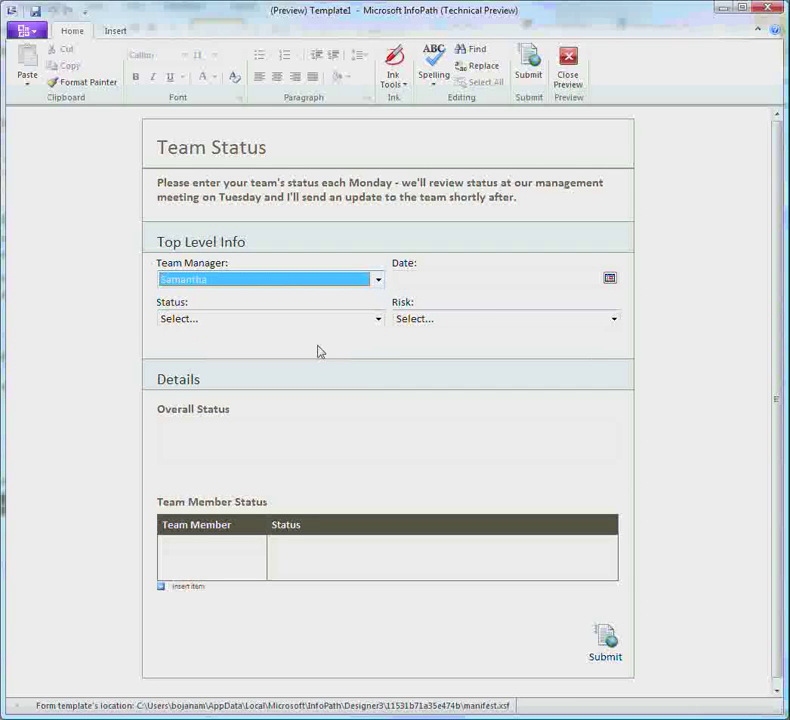
click(610, 279)
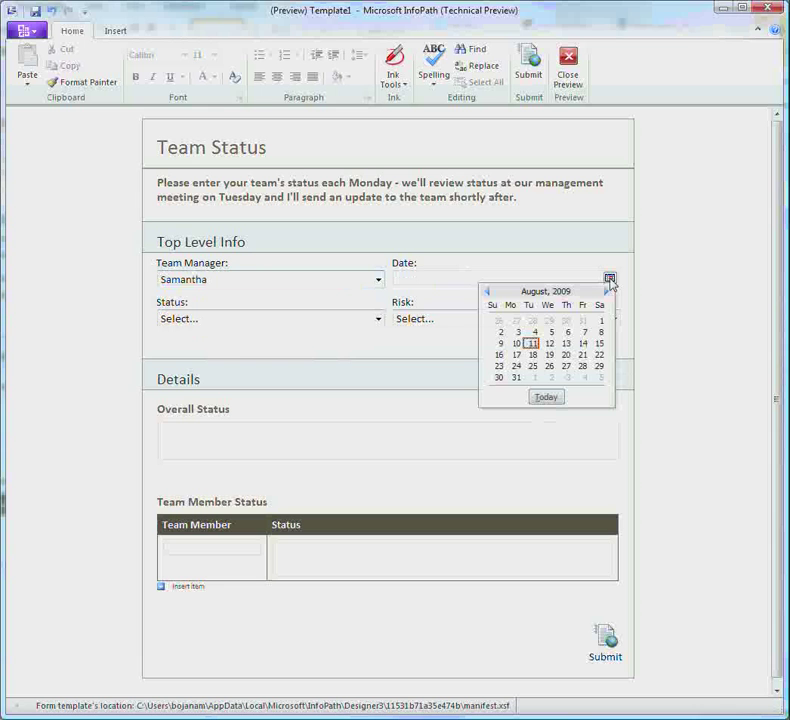
click(546, 397)
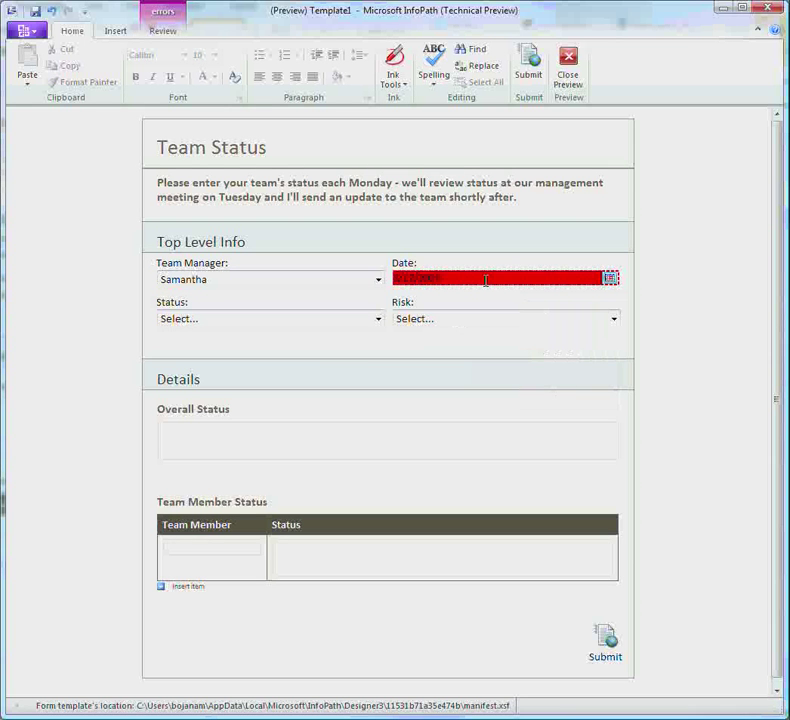
mouse_move(590, 278)
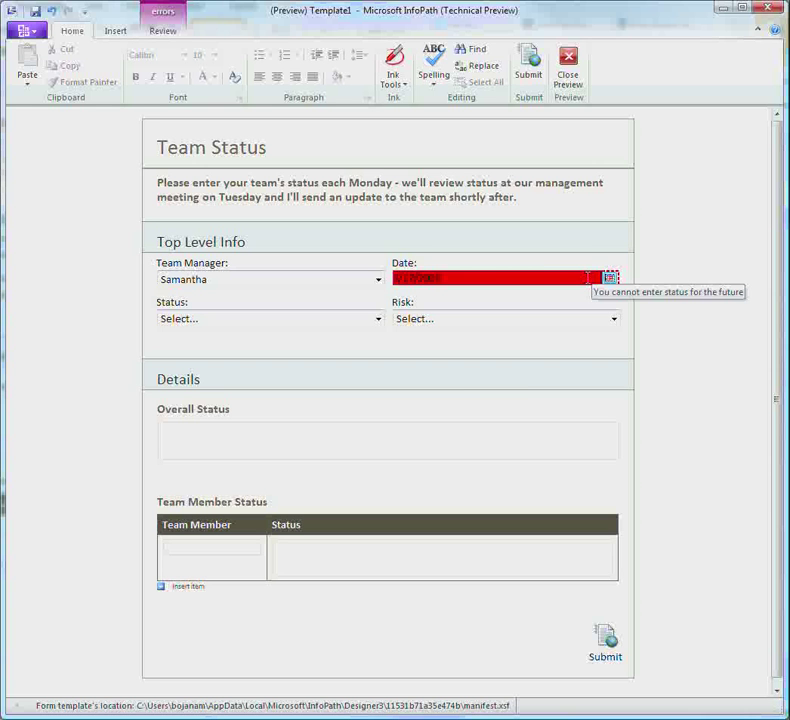
click(609, 277)
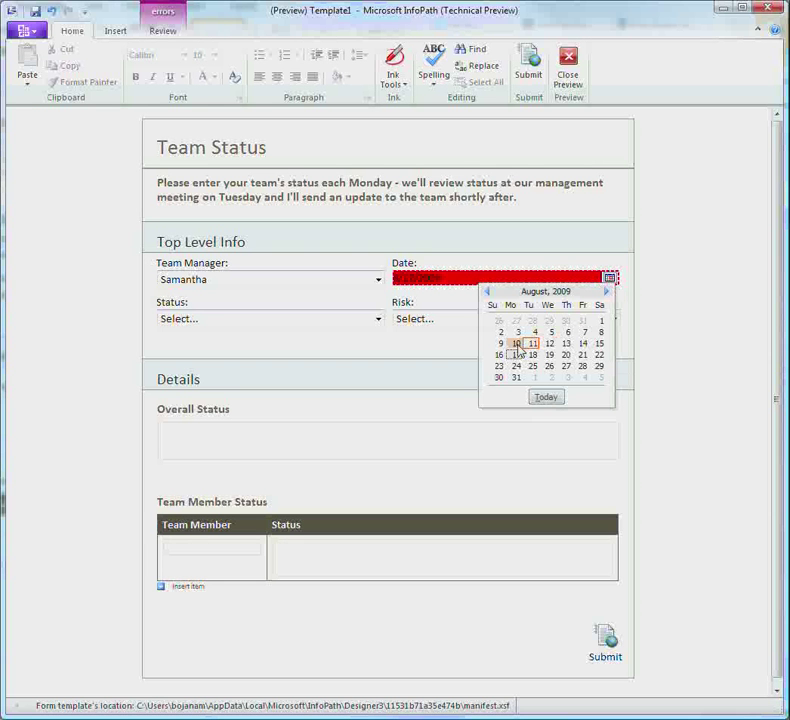
click(517, 344)
Step: Set Status to Orange and Risk to Low, and note 'Overall we are doing well.'
click(286, 321)
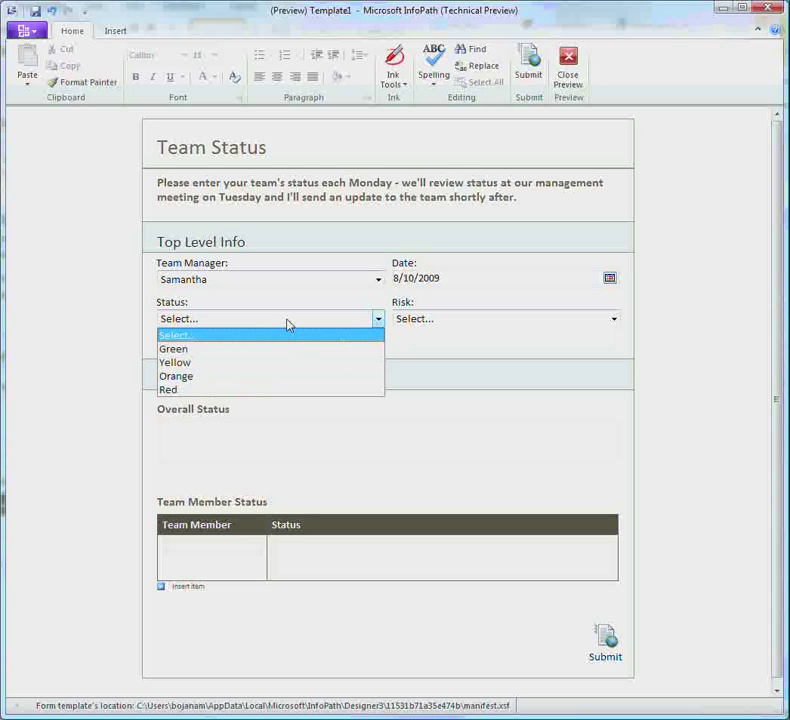
click(250, 376)
click(496, 319)
click(496, 352)
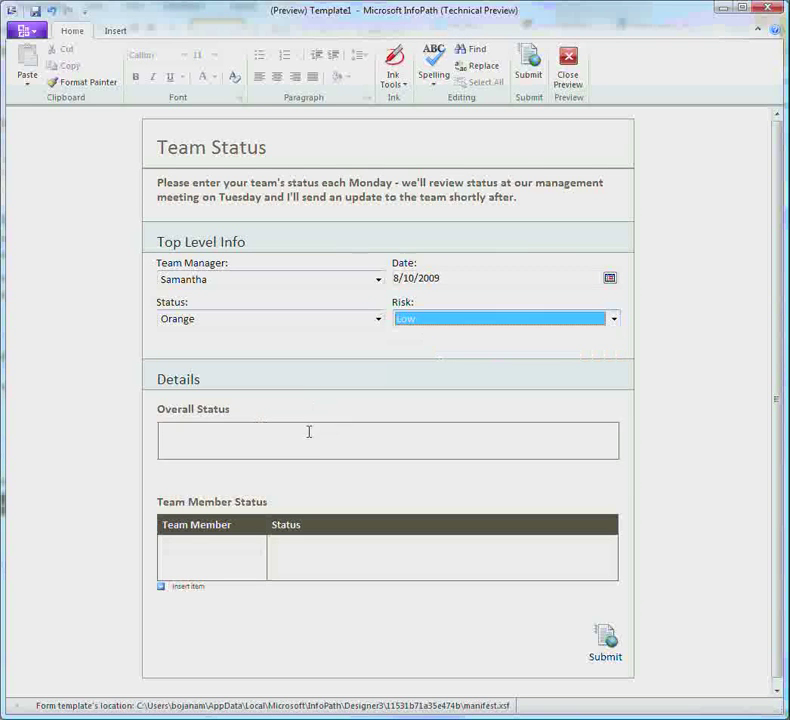
click(318, 447)
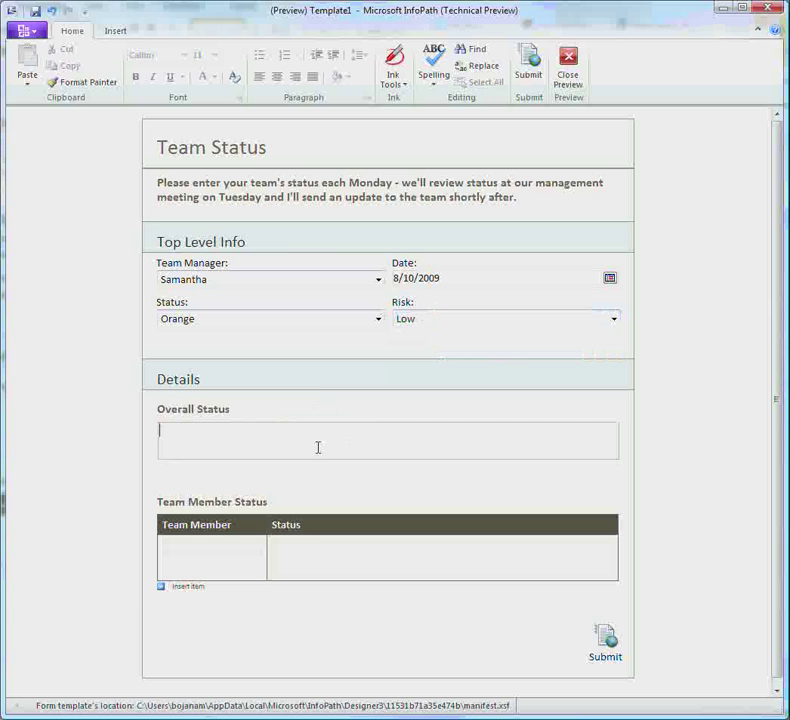
text(Overall we are do)
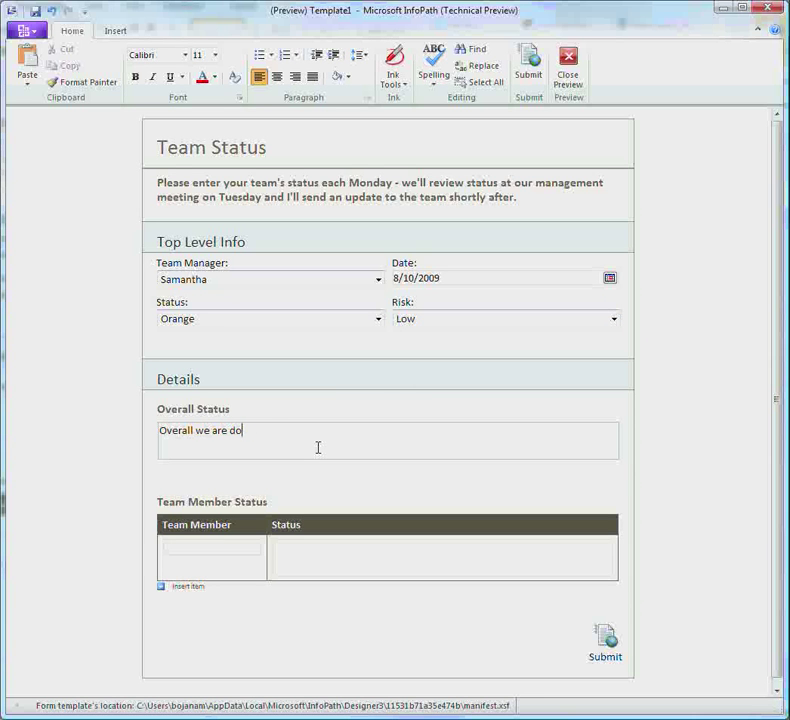
text(ing well.)
Step: Enter the first team member, Steve, with status 'On track.'
click(196, 547)
text(Stea)
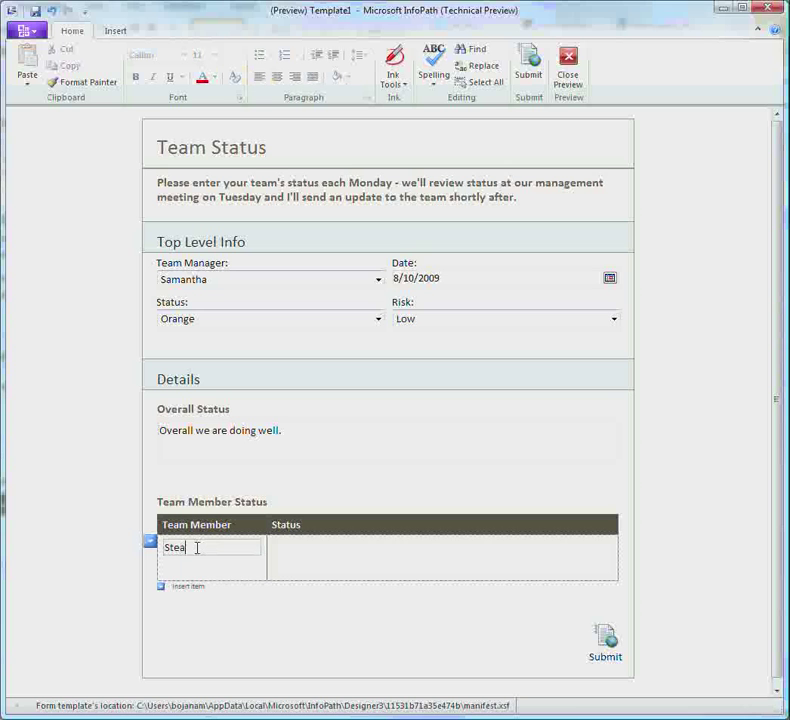
key(BackSpace)
text(ve)
key(Tab)
text(On trac)
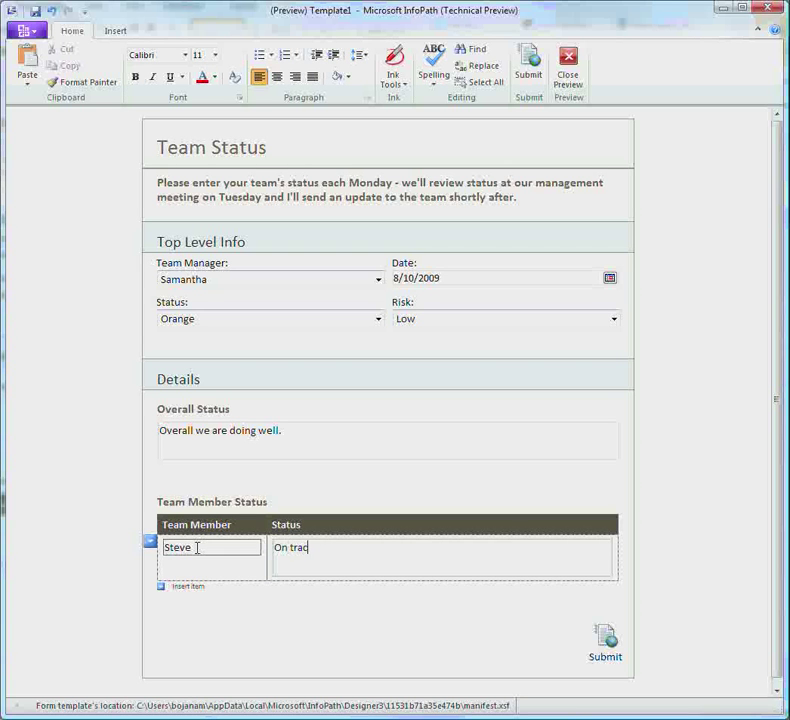
text(k.)
Step: Add a second team member, Smith, with status 'Not on track.'
click(197, 587)
text(Smith)
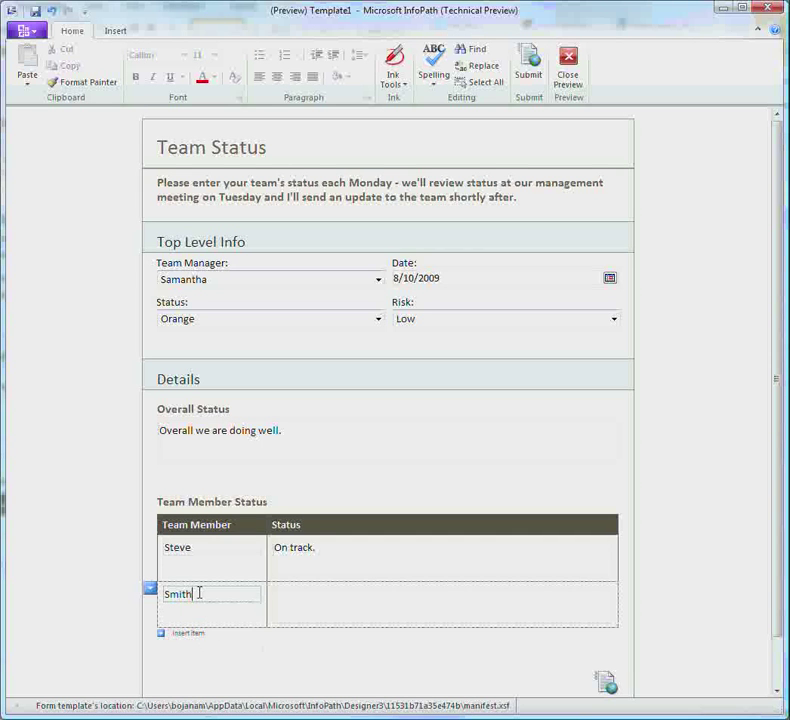
key(Tab)
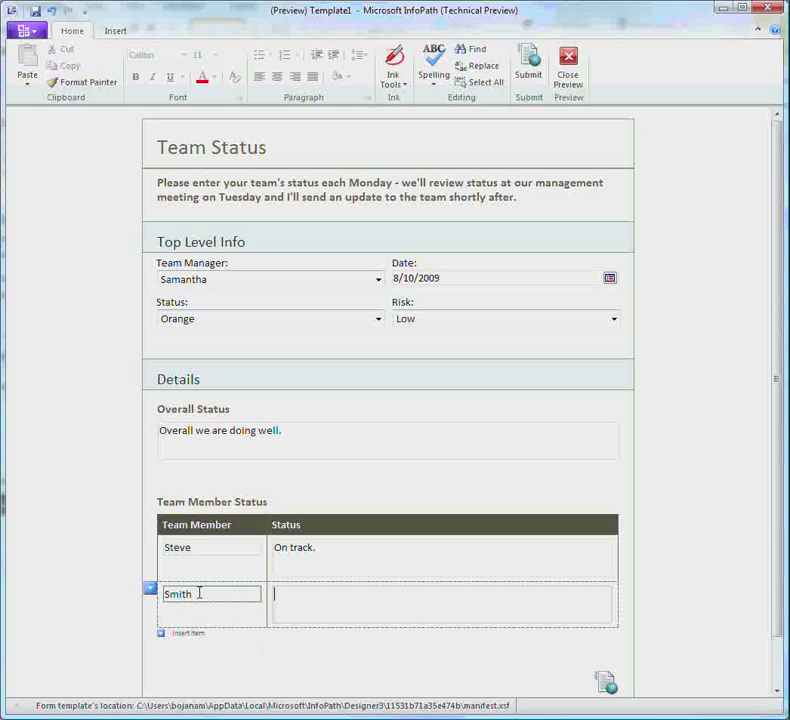
text(Not on track.)
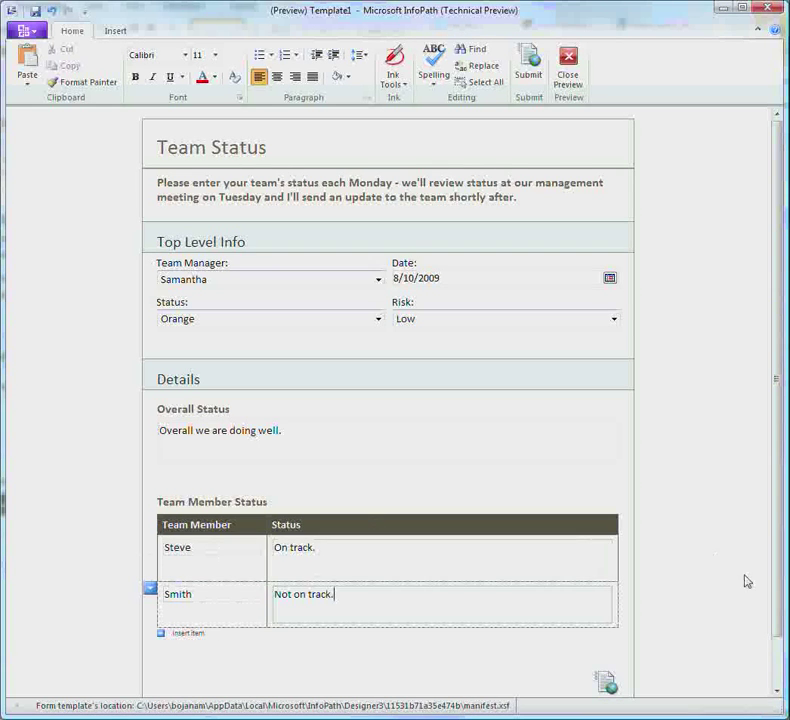
click(776, 691)
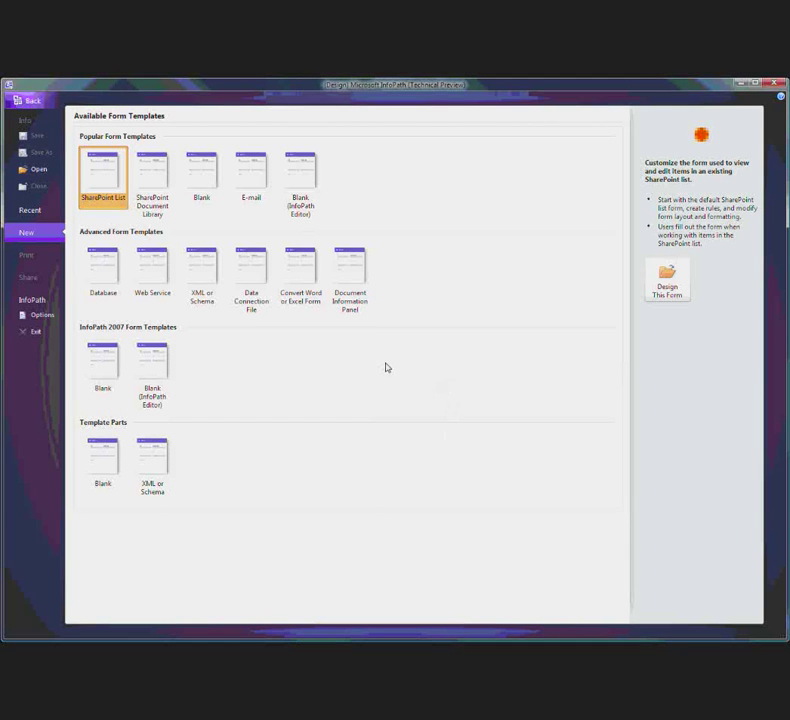
Step: Start designing a new form from the E-mail template
click(254, 178)
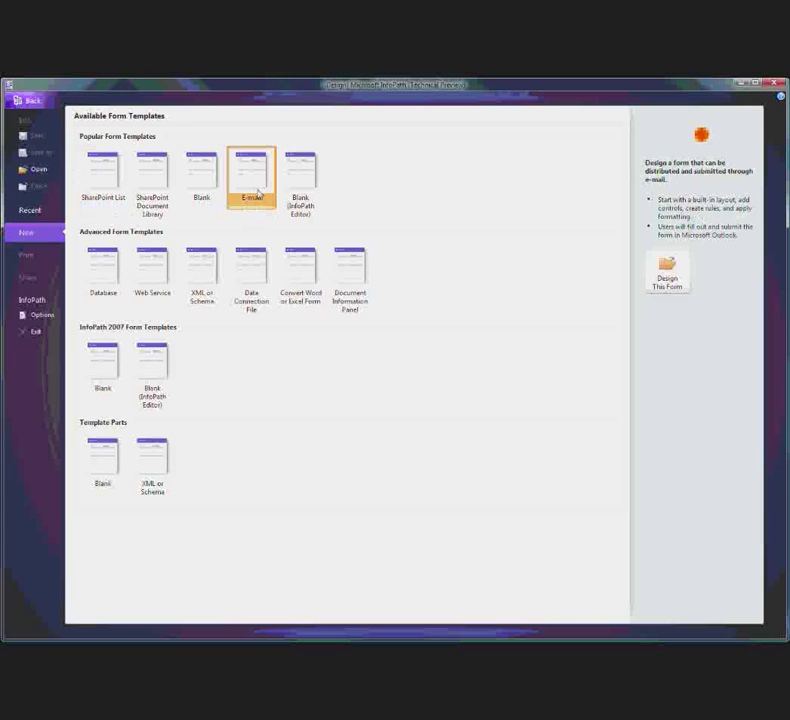
click(670, 280)
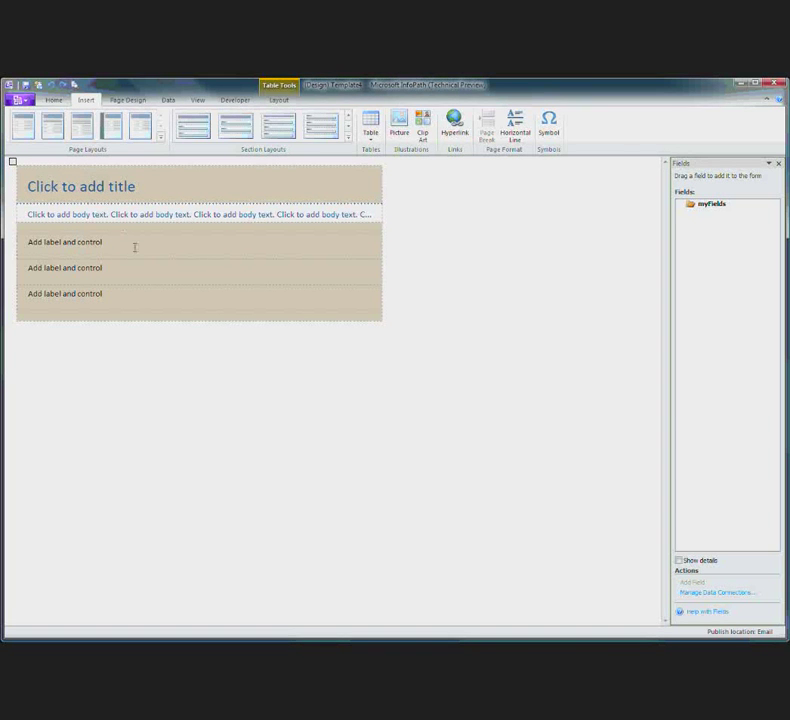
Step: Centre the layout, title the form 'Status Report' and delete the placeholder label rows
click(63, 103)
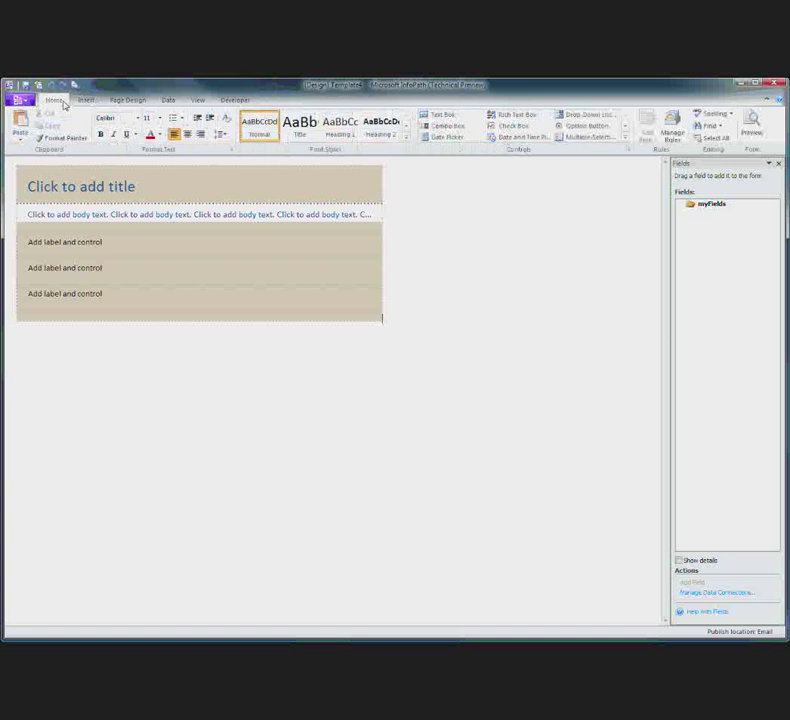
click(187, 135)
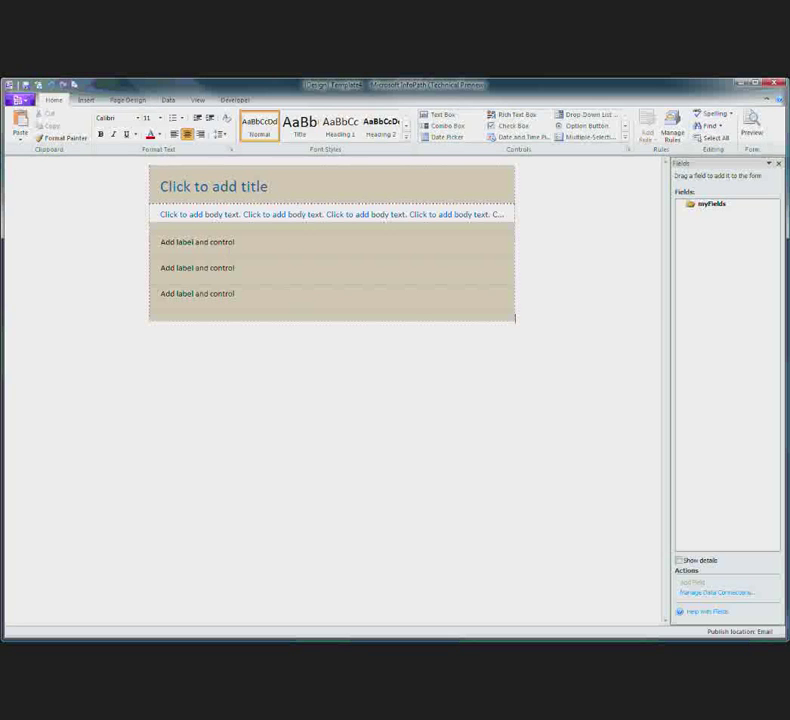
click(229, 189)
text(S)
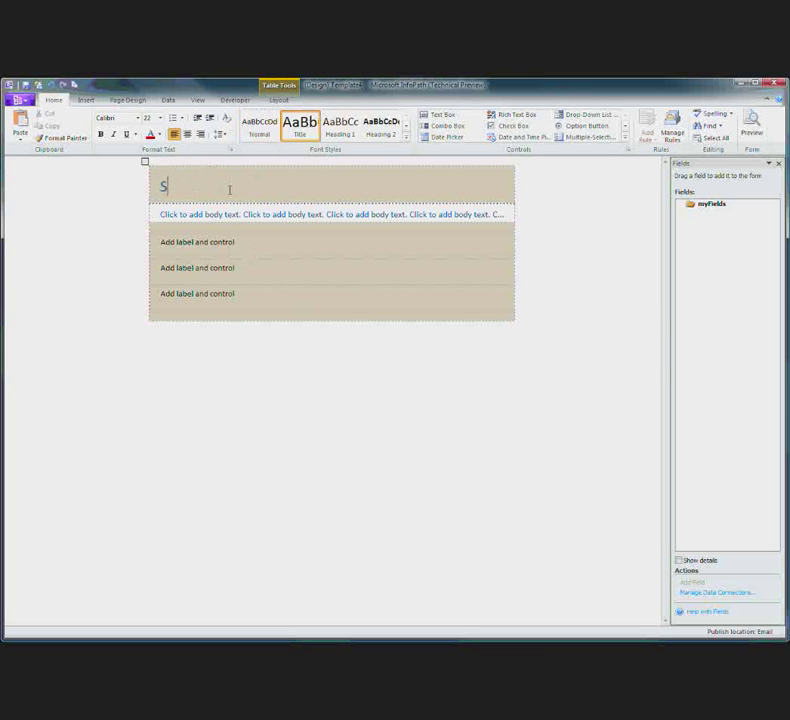
text(tatus Report)
click(145, 230)
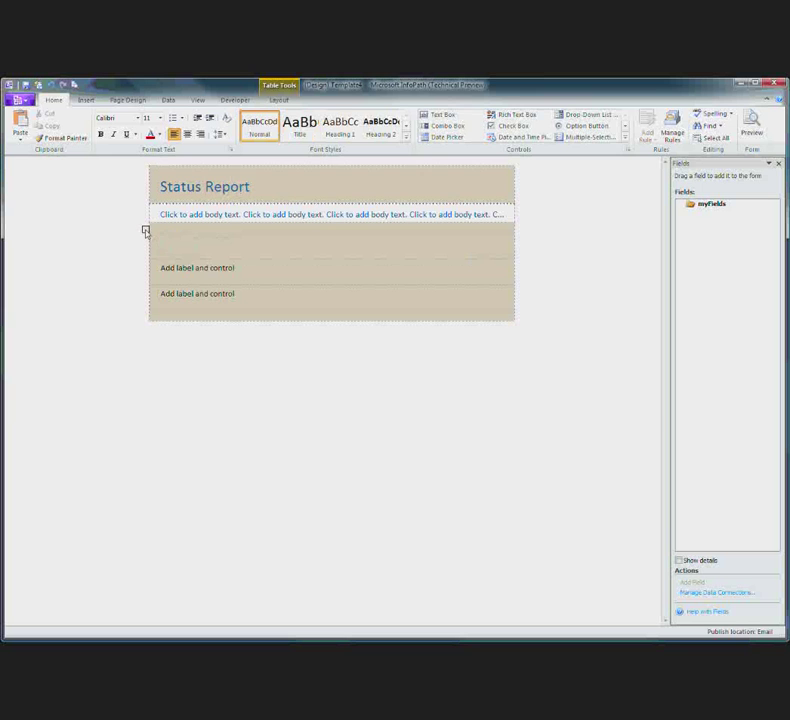
drag(145, 230, 154, 253)
key(Delete)
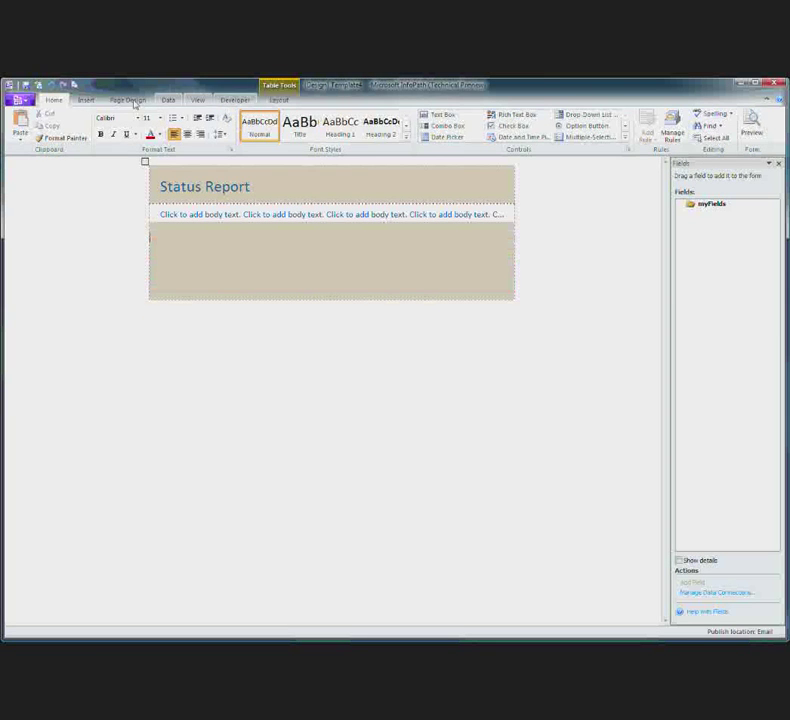
Step: Insert a two-column section with heading and two single-column sections
click(86, 101)
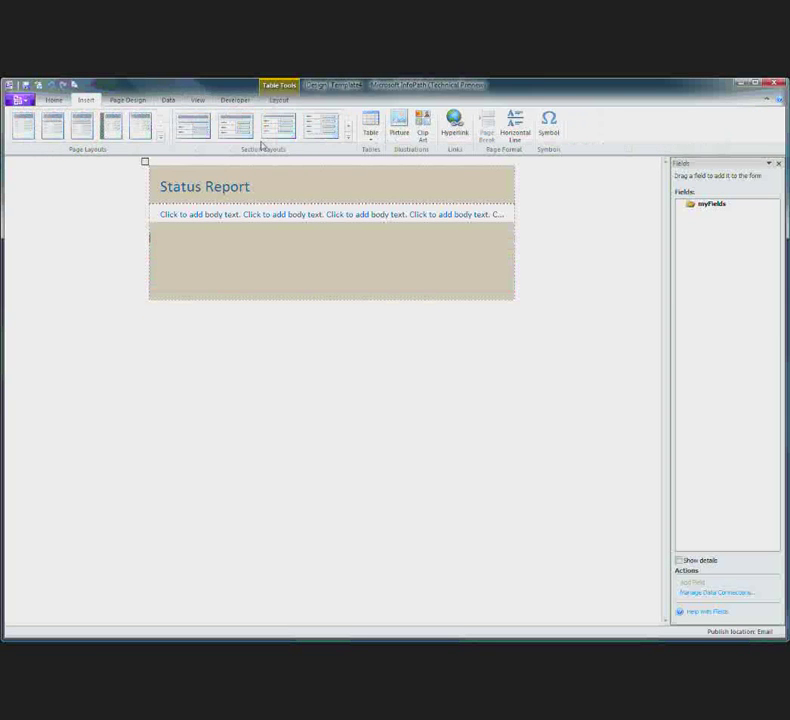
click(348, 140)
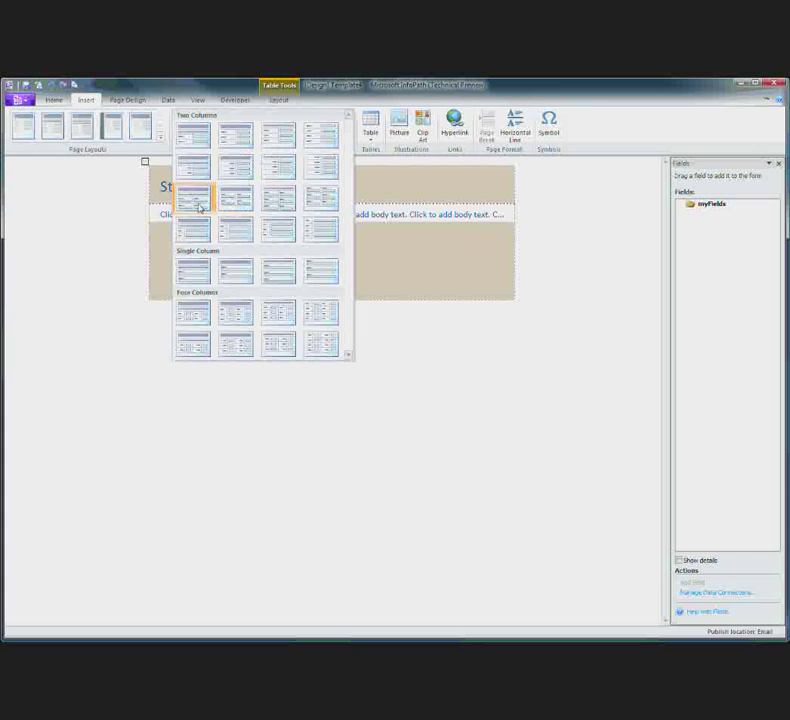
click(232, 204)
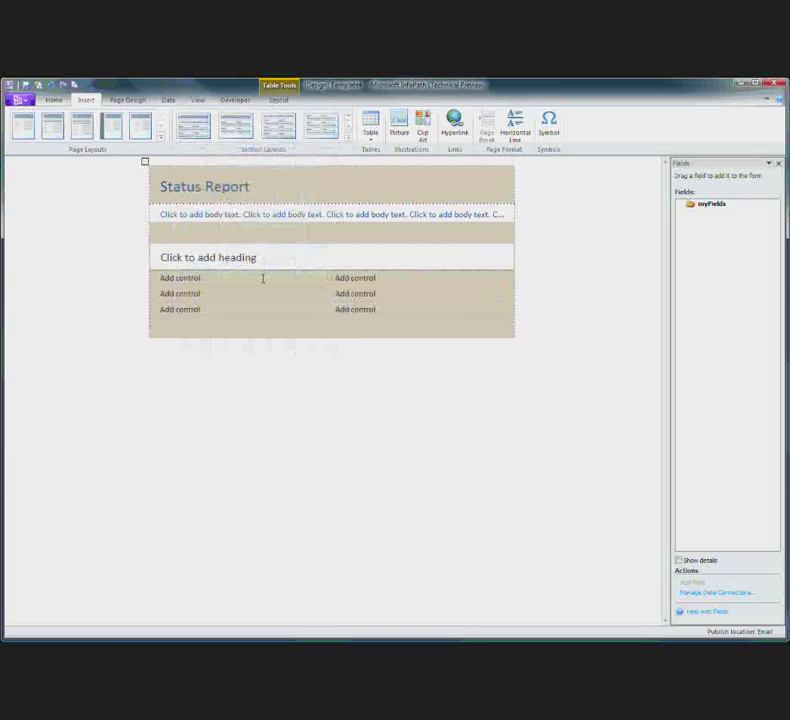
click(348, 139)
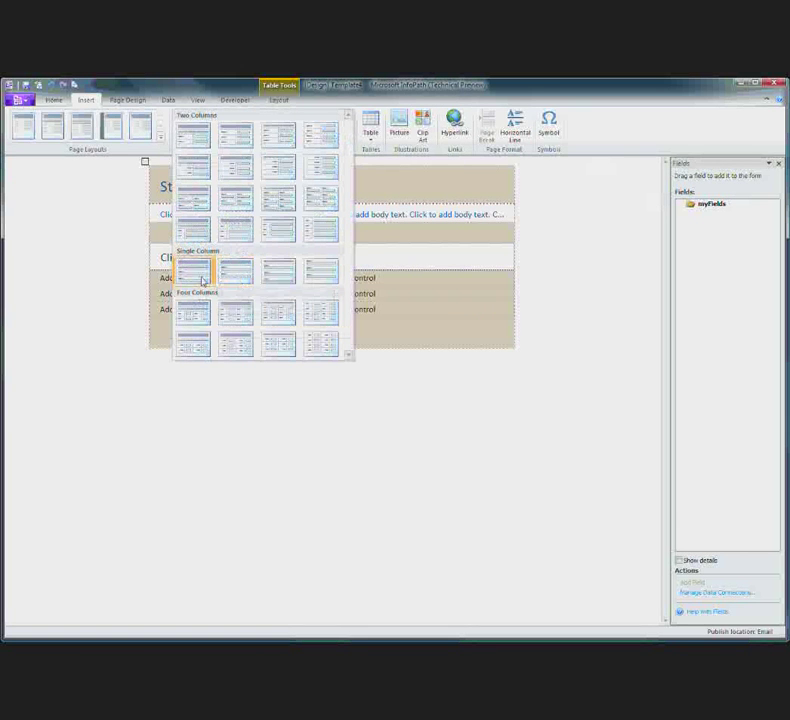
click(202, 279)
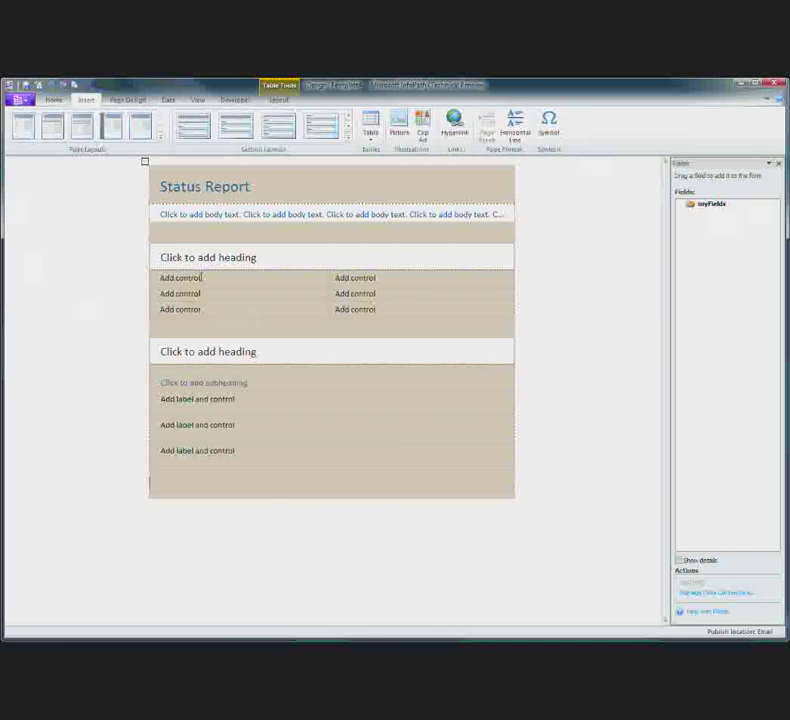
click(349, 140)
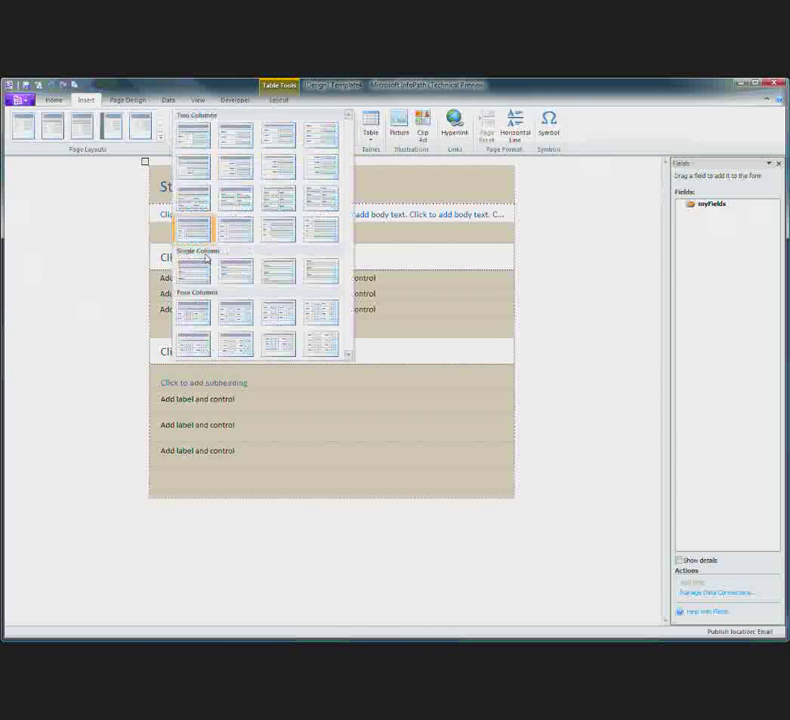
click(282, 286)
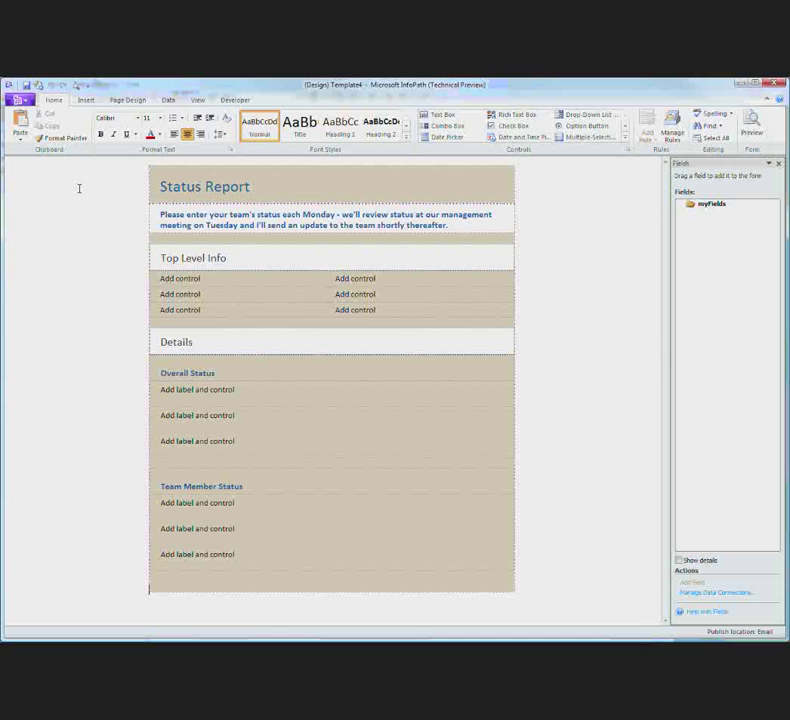
Step: Apply the Semi-Formal layout style to the form
click(134, 102)
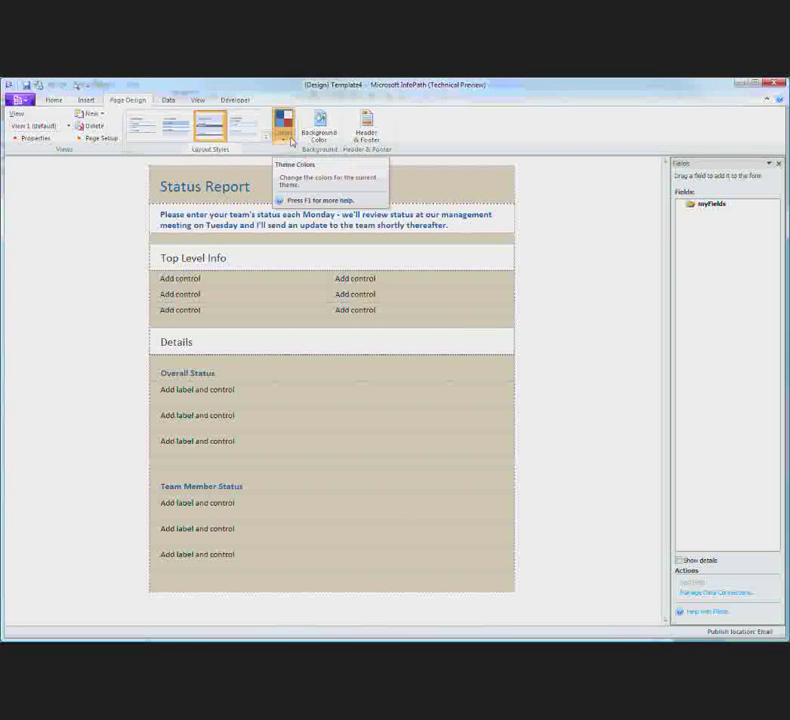
click(185, 136)
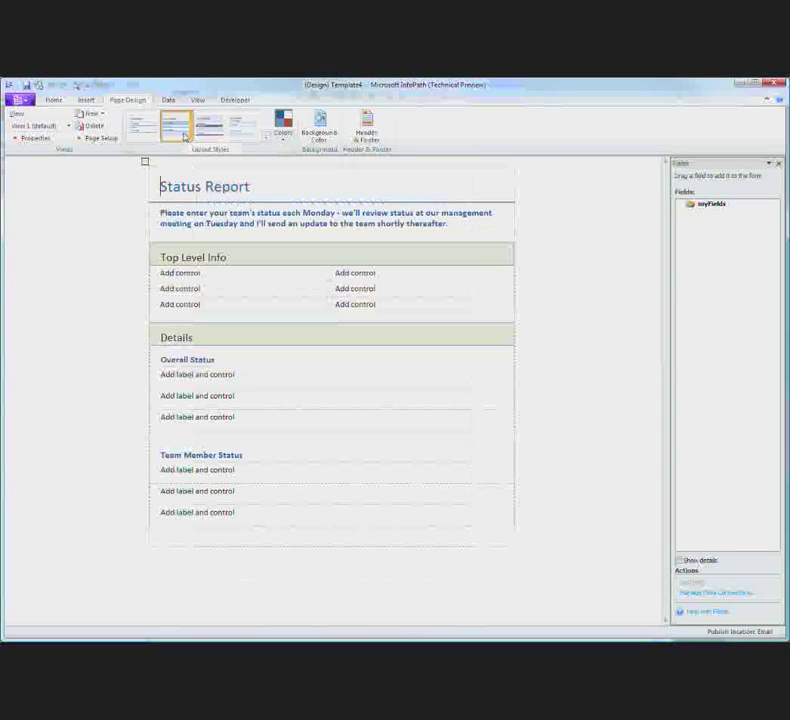
click(286, 133)
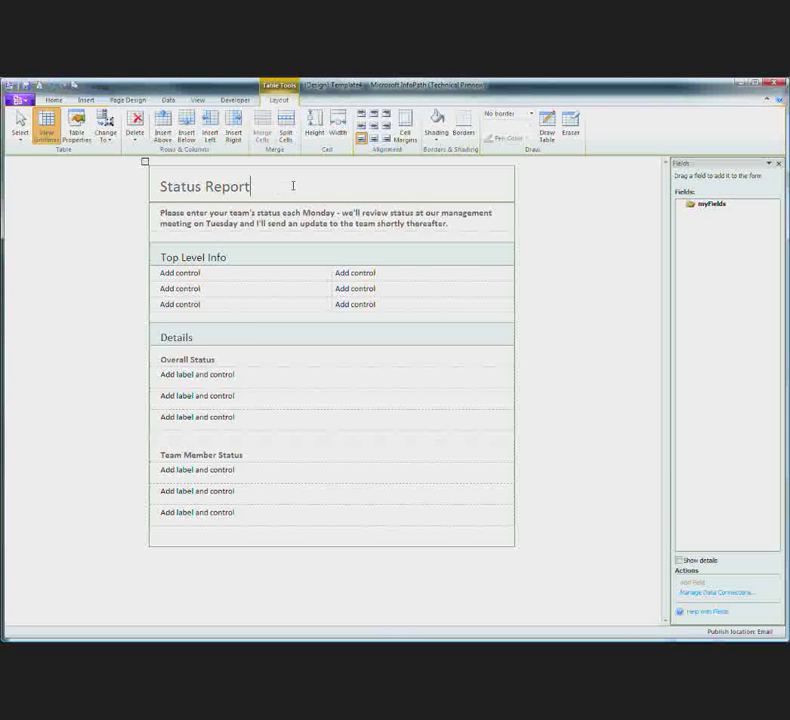
Step: Bring up the border and shading settings for the layout table
click(463, 130)
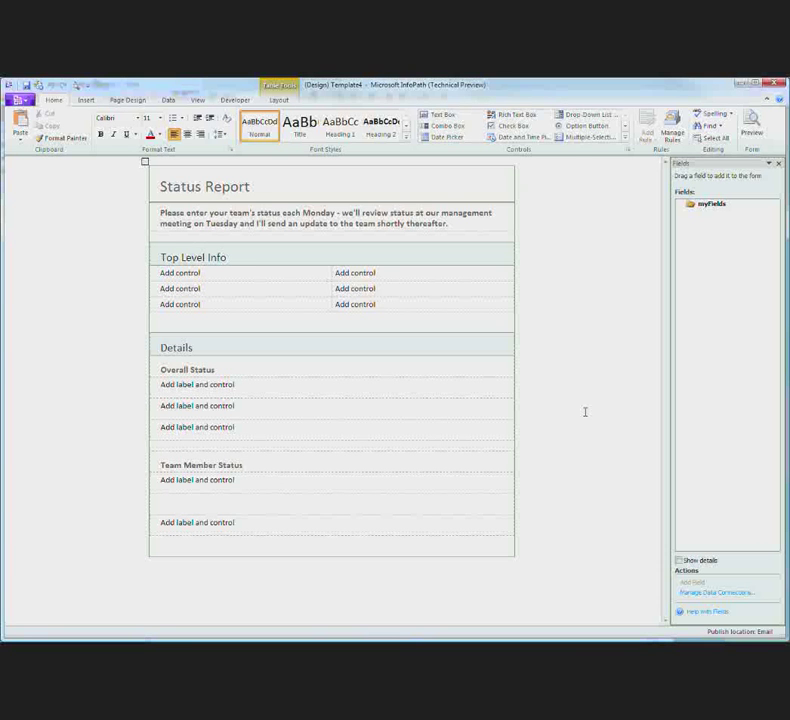
Step: Label the first Top Level Info cell 'Team Manager:' with a drop-down list below it
click(191, 274)
text(Team M)
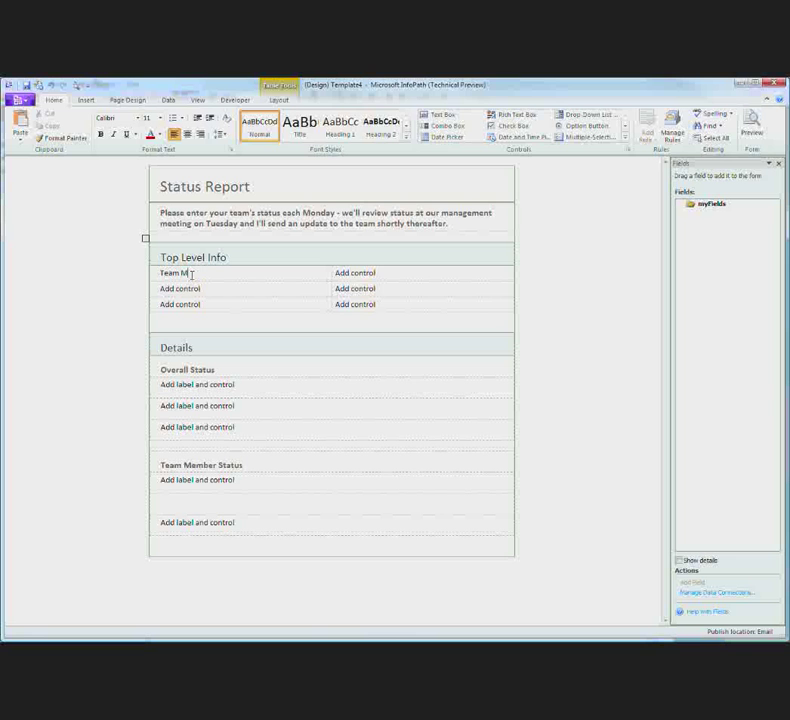
text(anager:)
key(Return)
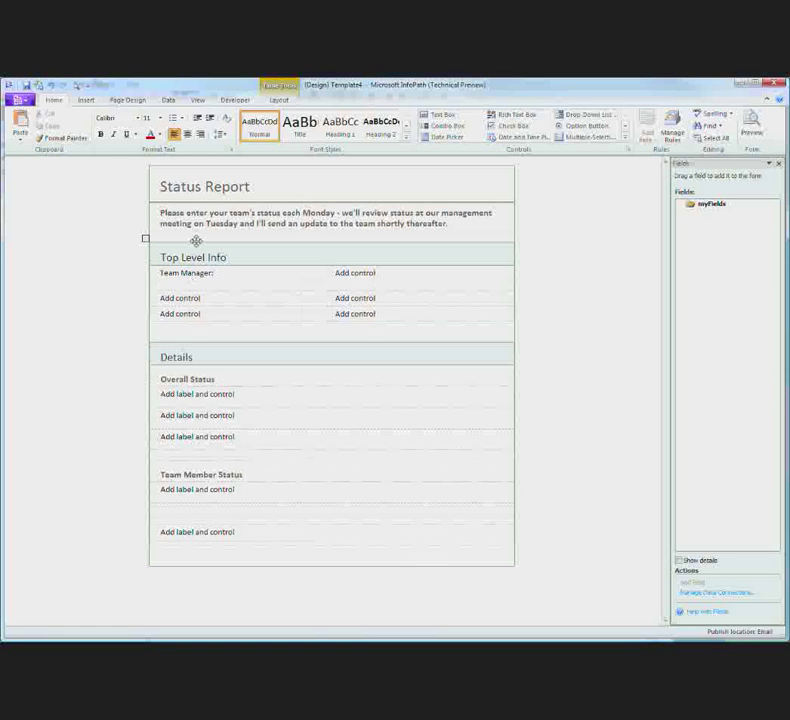
click(614, 118)
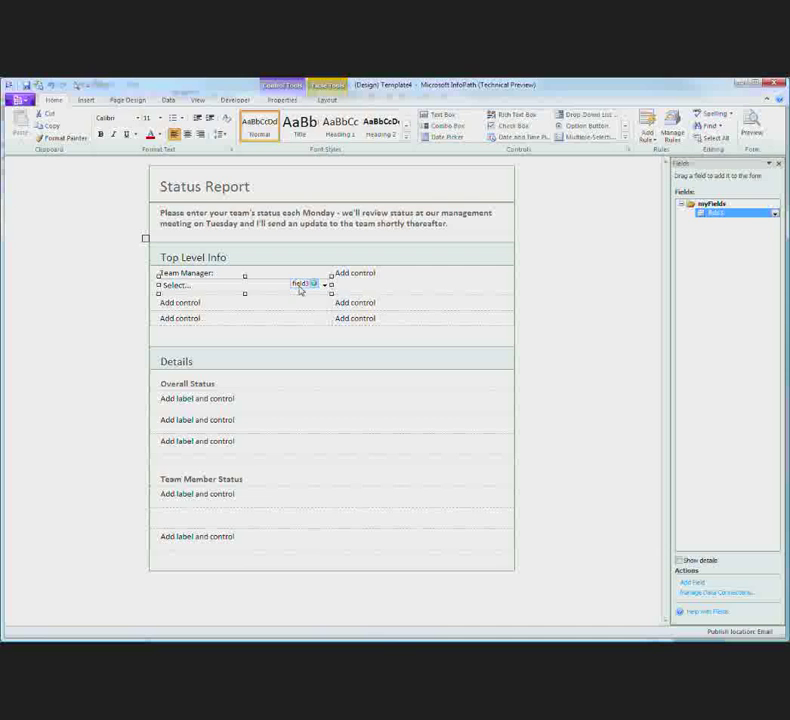
click(295, 102)
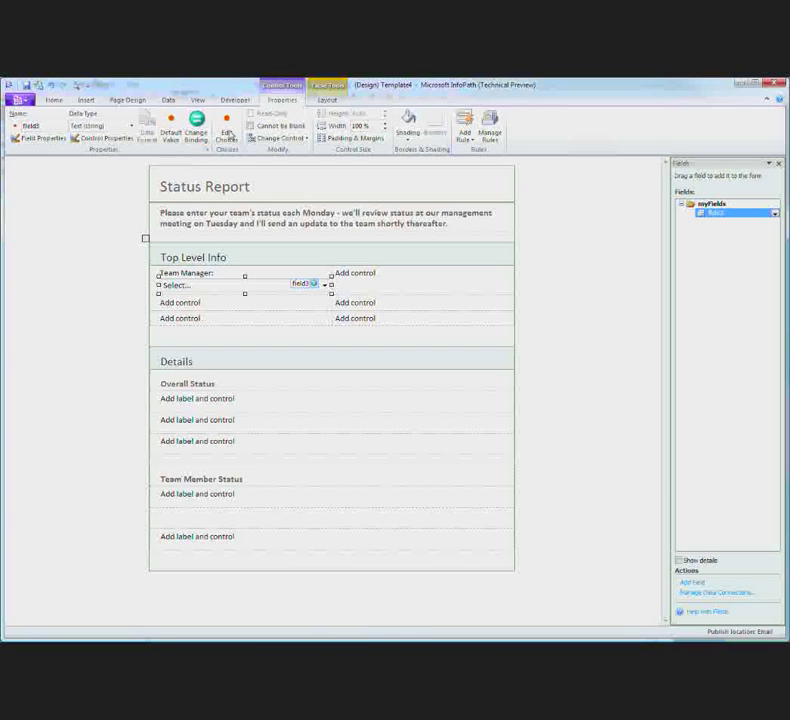
Step: Enter the managers' names as choices for the Team Manager drop-down and confirm
click(228, 124)
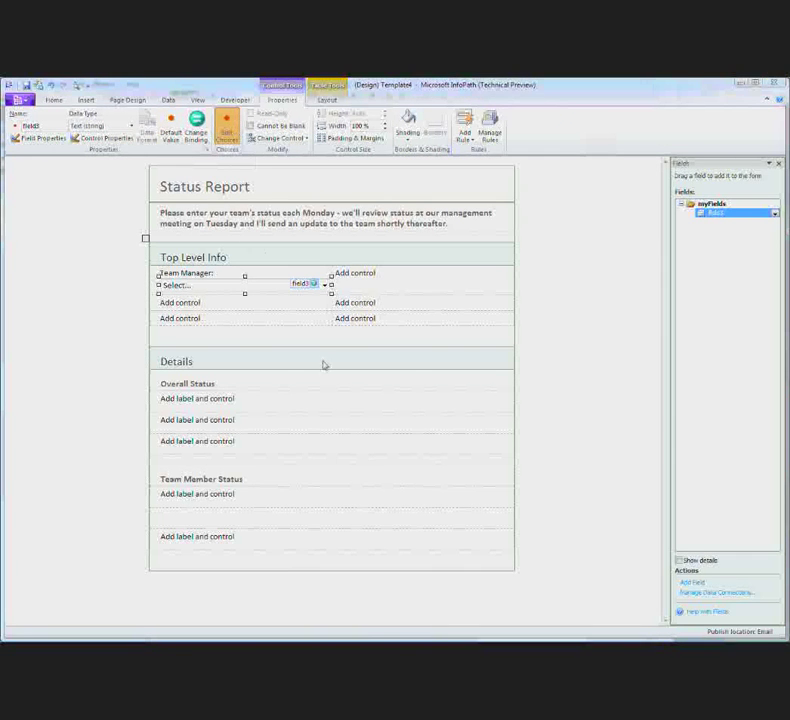
click(485, 370)
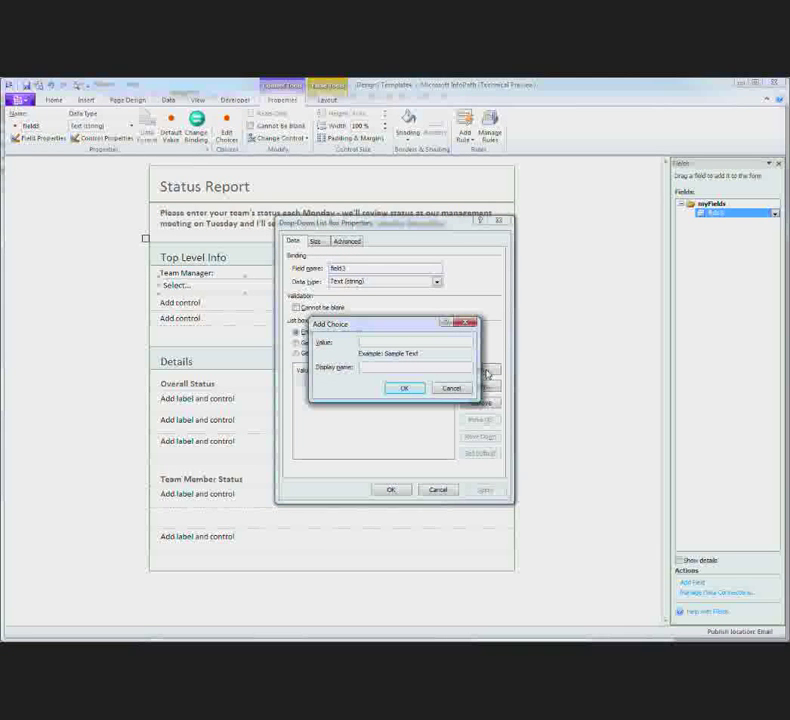
text(Charlotte)
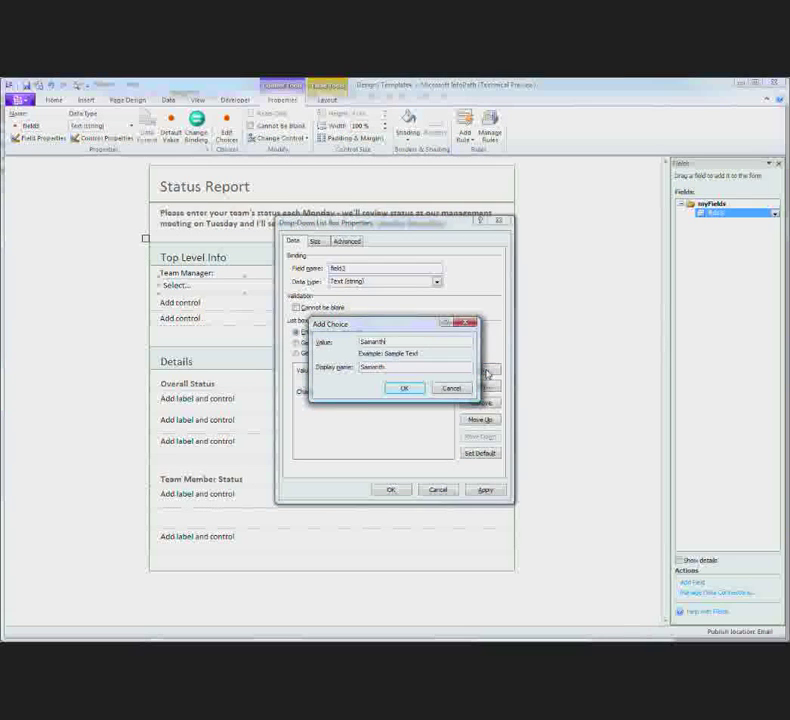
key(Return)
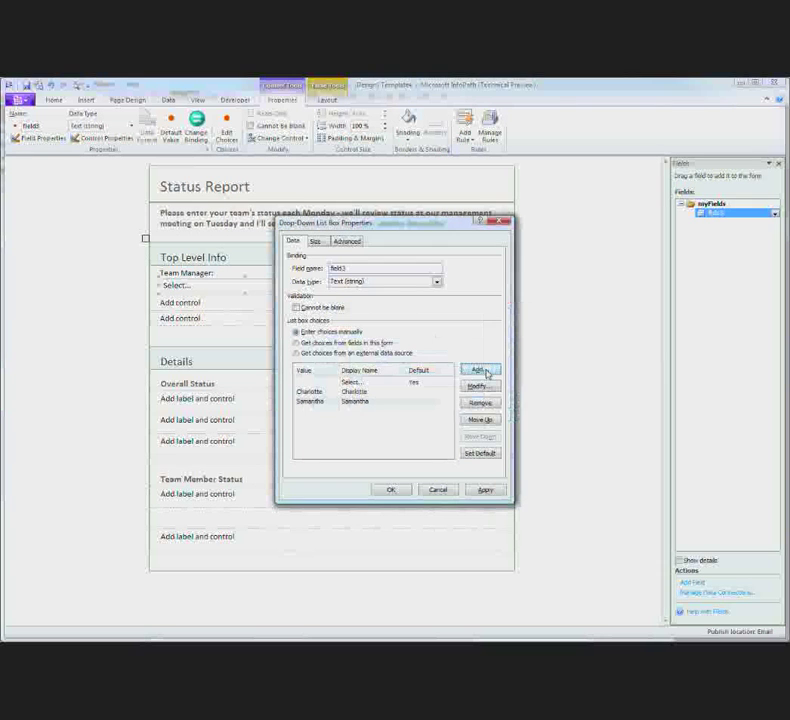
click(392, 490)
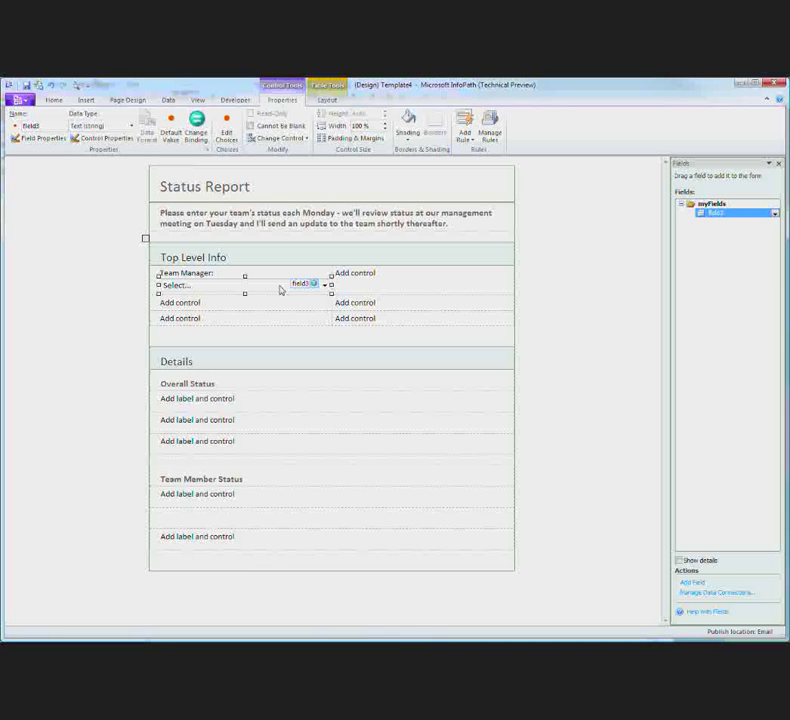
Step: Rename field3 to teamManager in its field properties
click(775, 217)
click(732, 462)
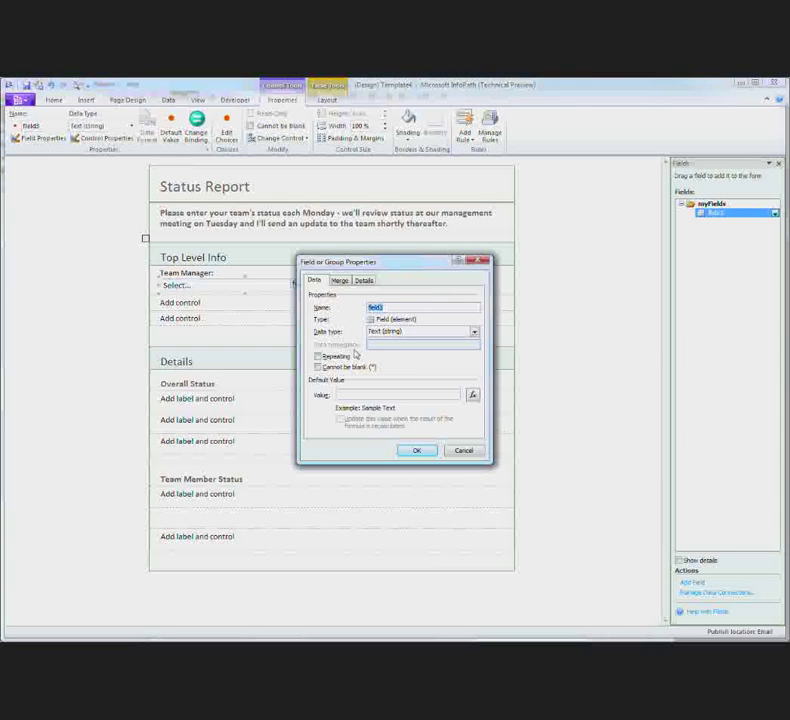
text(teamManager)
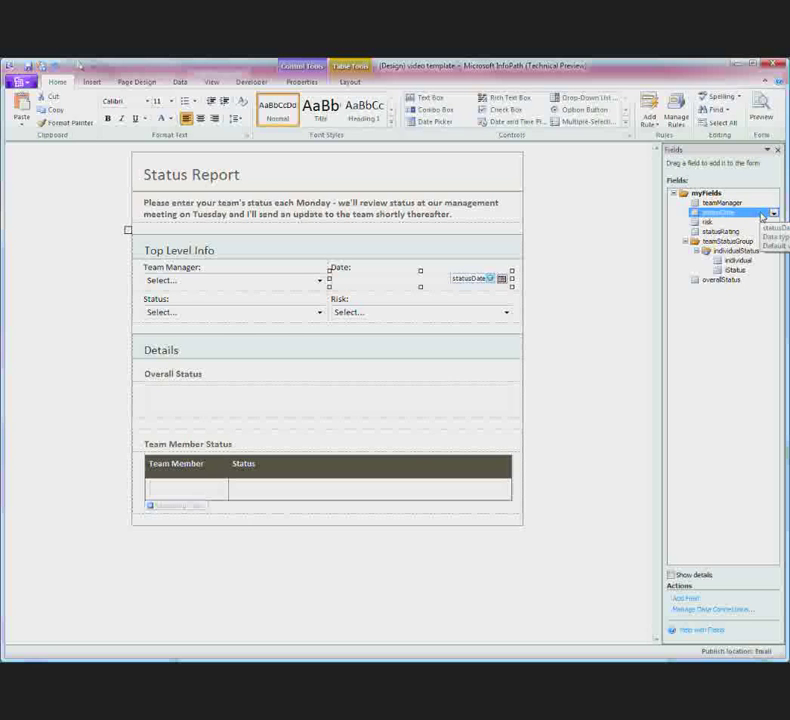
Step: Give the Date control a validation rule that shows an error for future dates
click(766, 234)
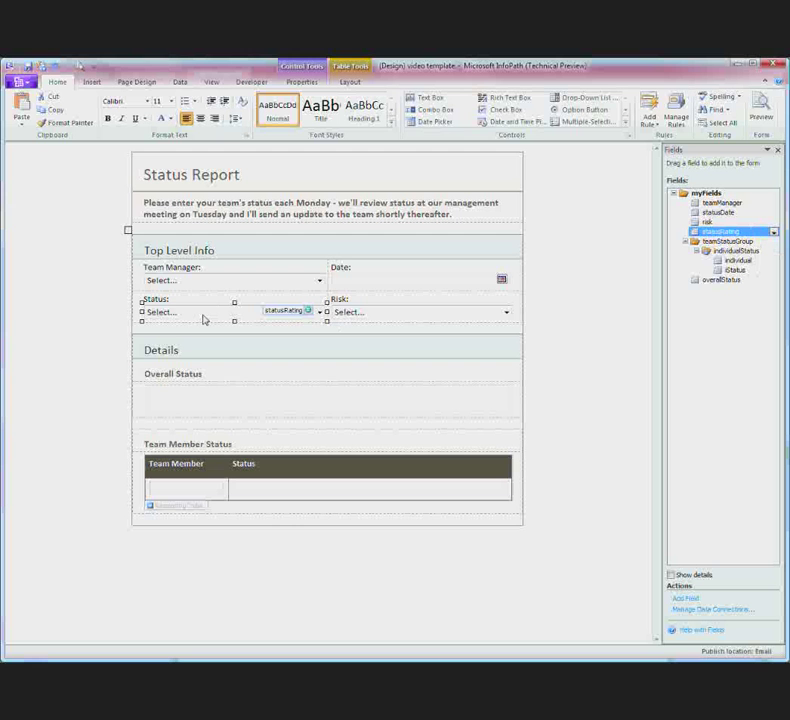
click(374, 283)
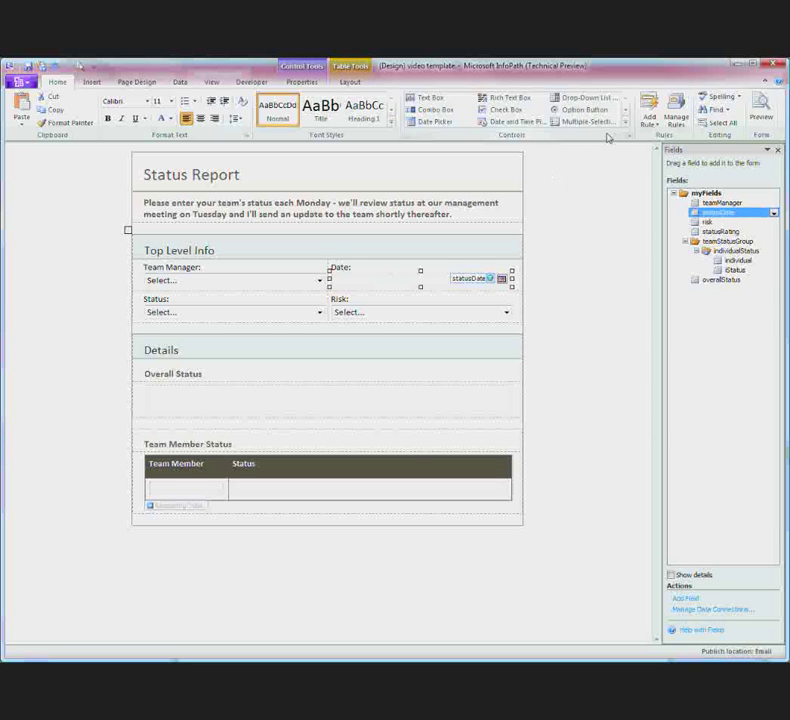
click(649, 112)
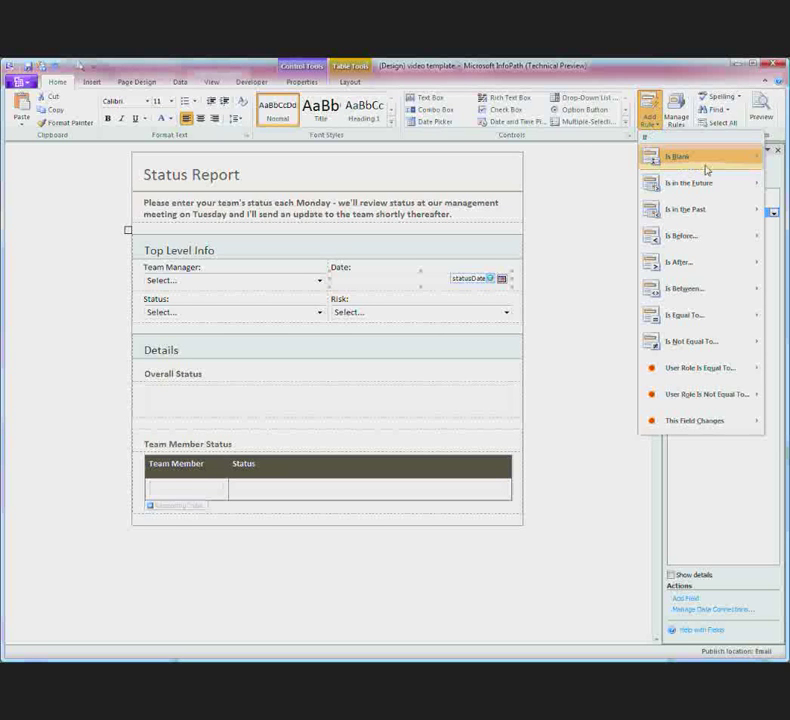
mouse_move(724, 184)
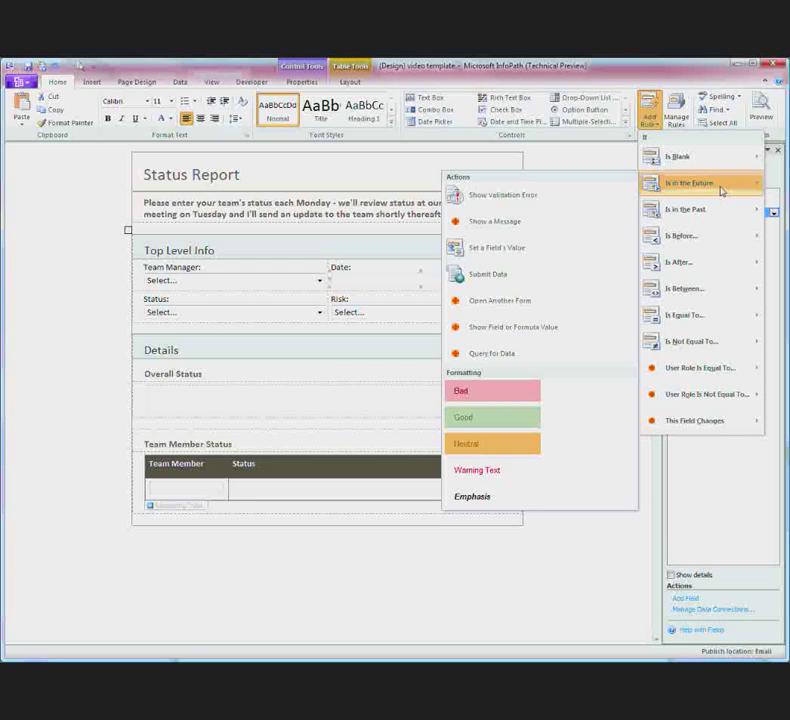
click(521, 195)
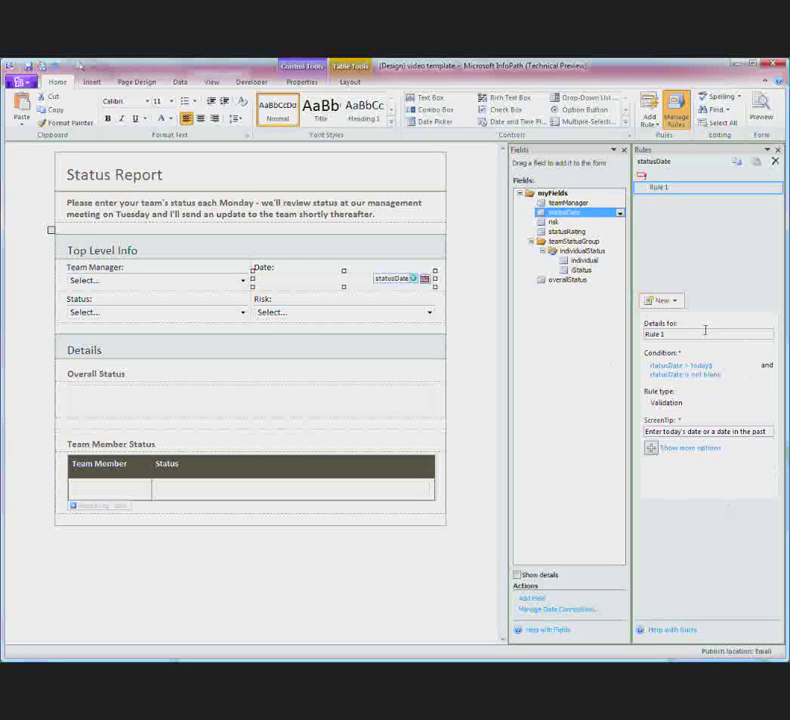
Step: Rename the statusDate rule 'cannot be blank' with ScreenTip 'You cannot enter a status date in the future'
drag(705, 333, 621, 342)
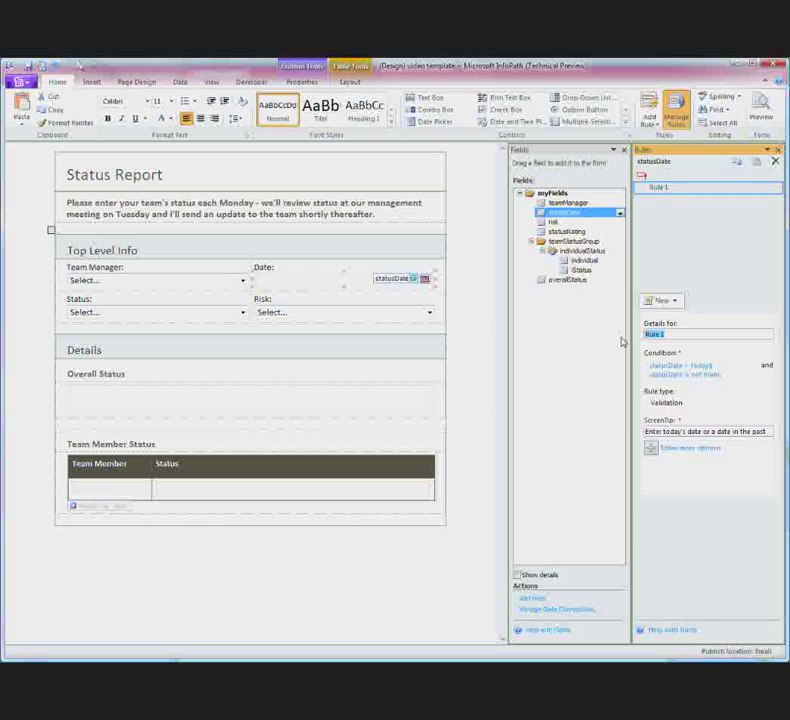
text(cannot be blank)
drag(770, 430, 636, 427)
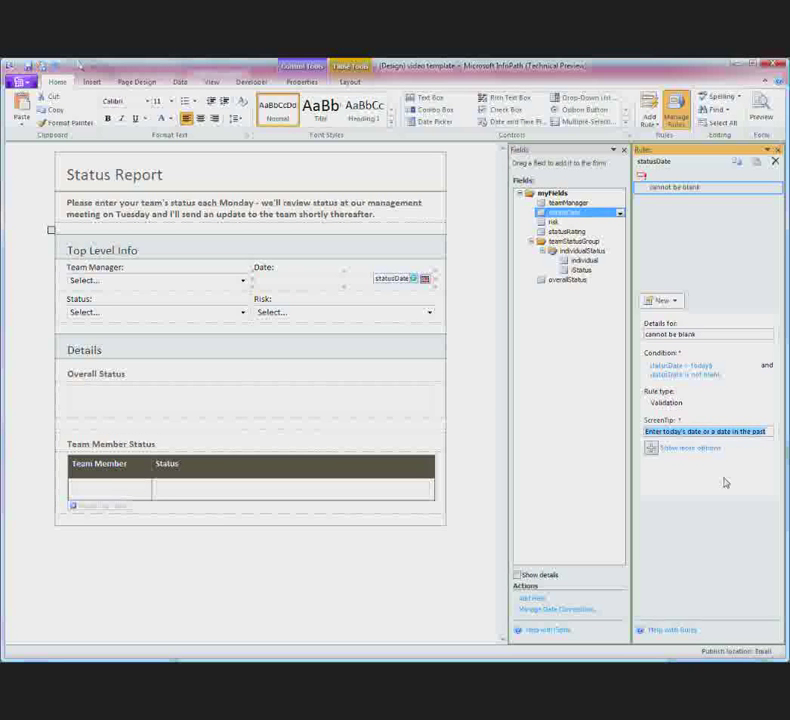
text(You canno)
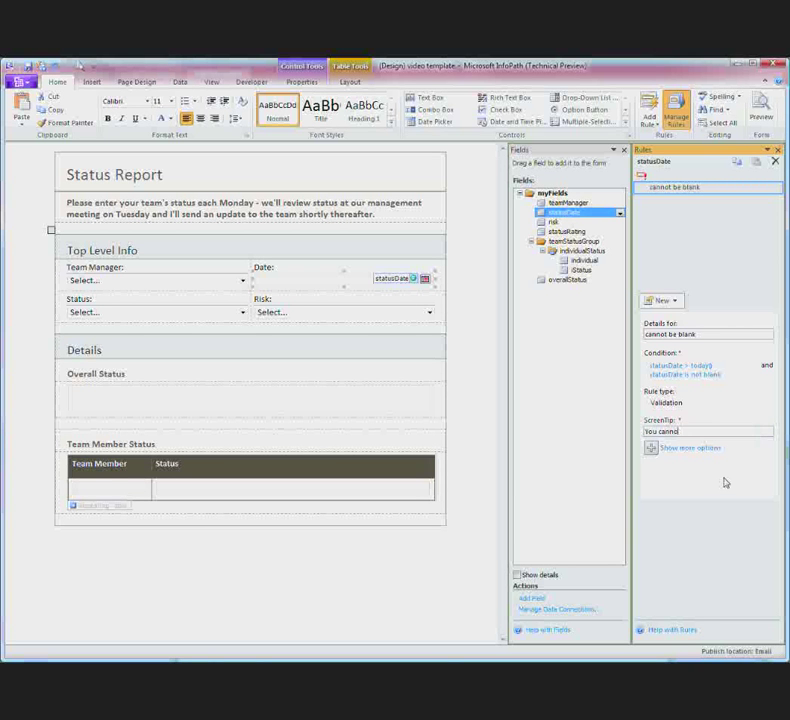
text(t enter a status date in the future)
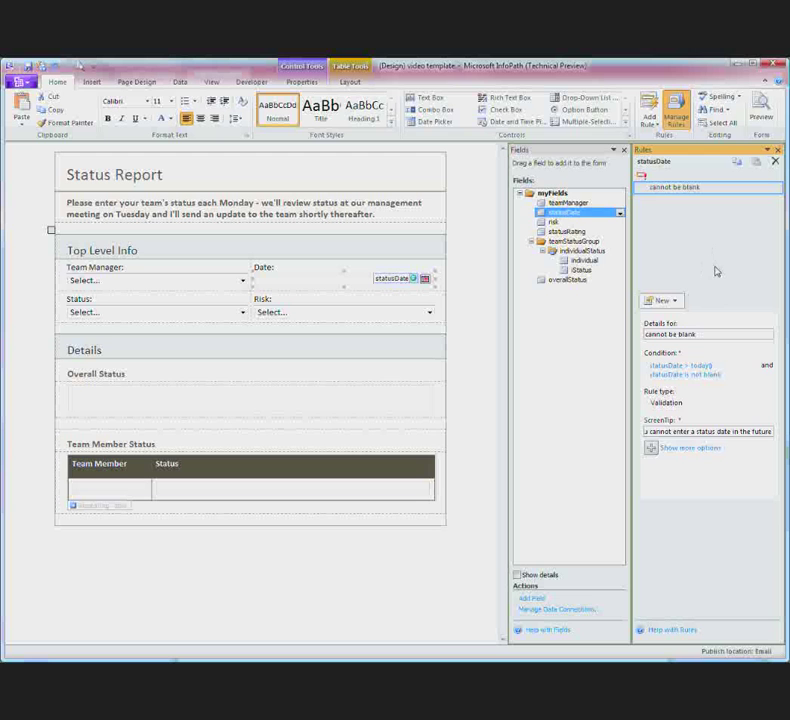
click(175, 287)
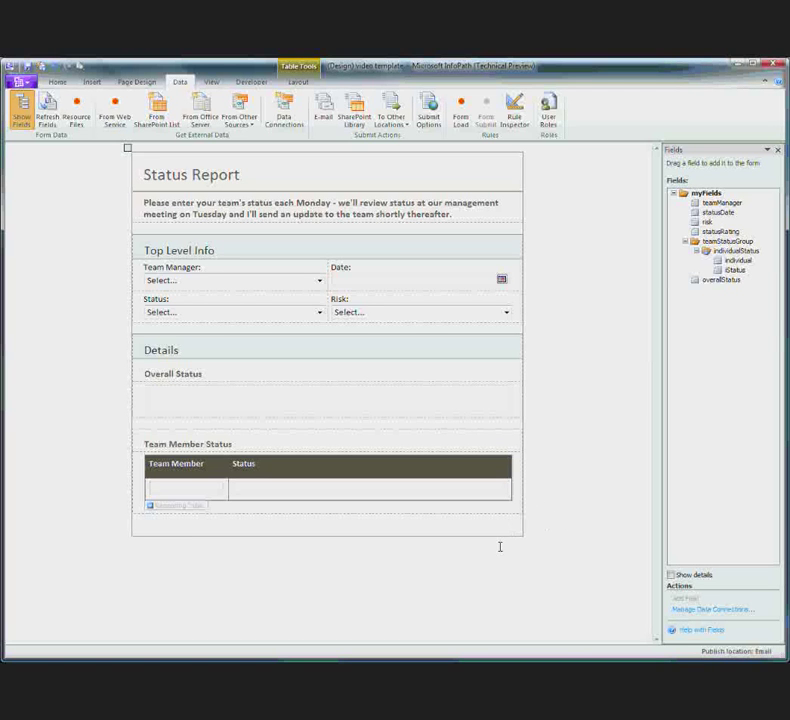
Step: Add a picture button at the bottom of the form from the Controls gallery
click(57, 82)
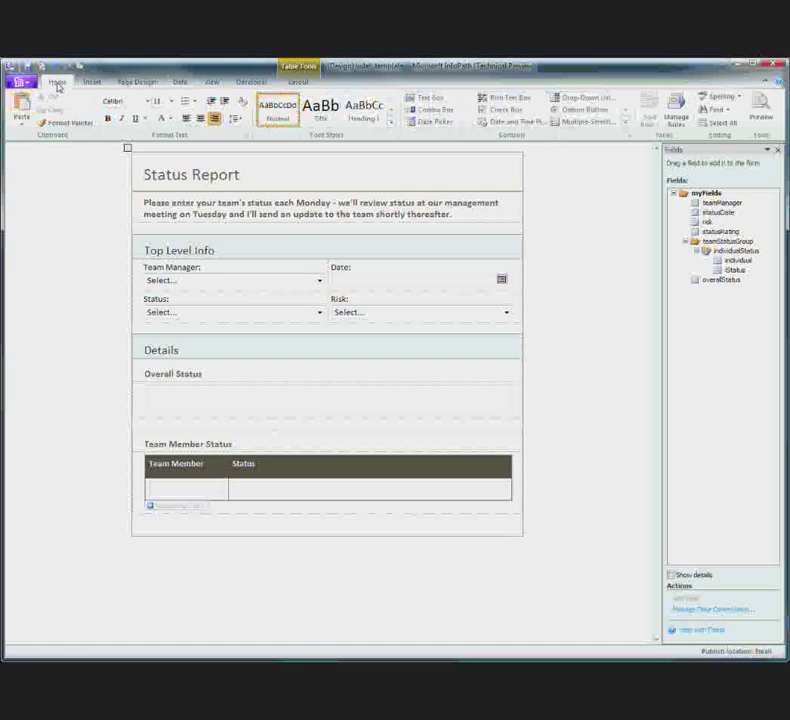
click(625, 126)
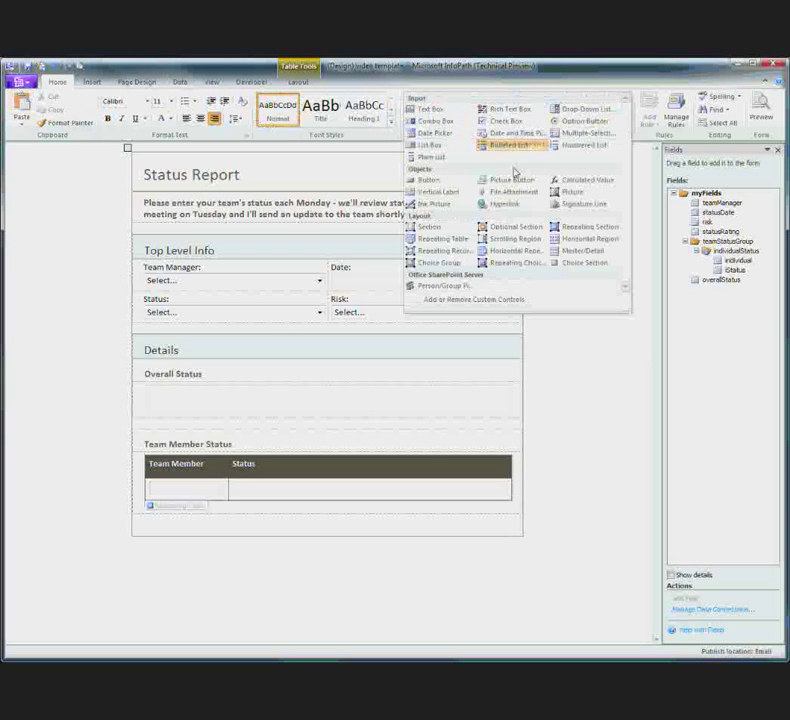
click(515, 182)
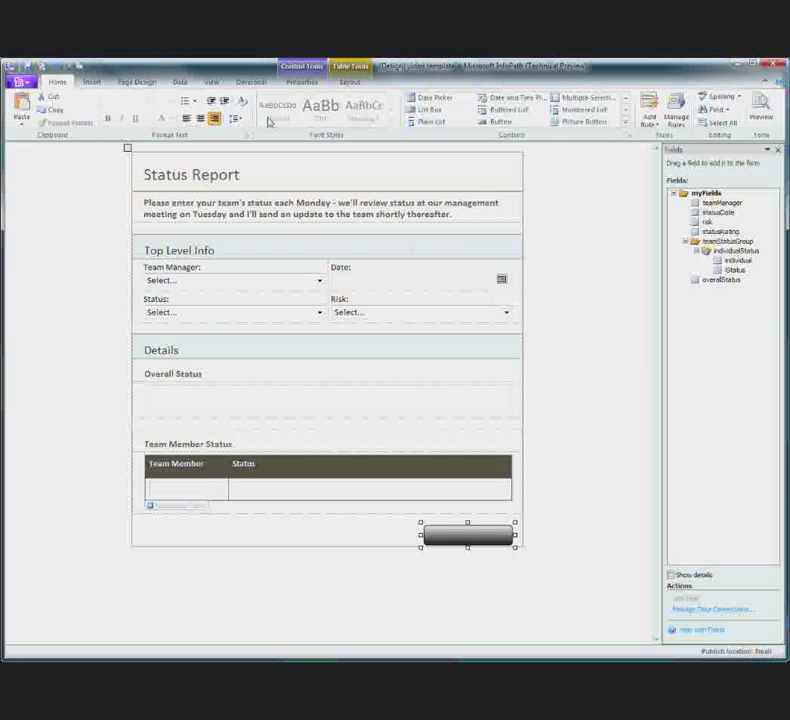
Step: Give the picture button the 'submit' image and set its action to Submit
click(314, 84)
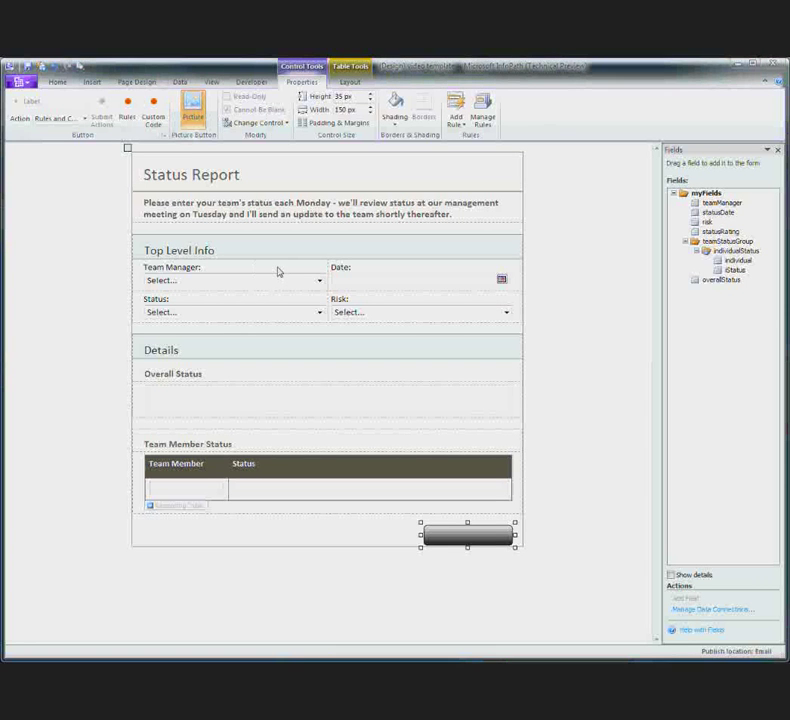
click(192, 106)
click(132, 146)
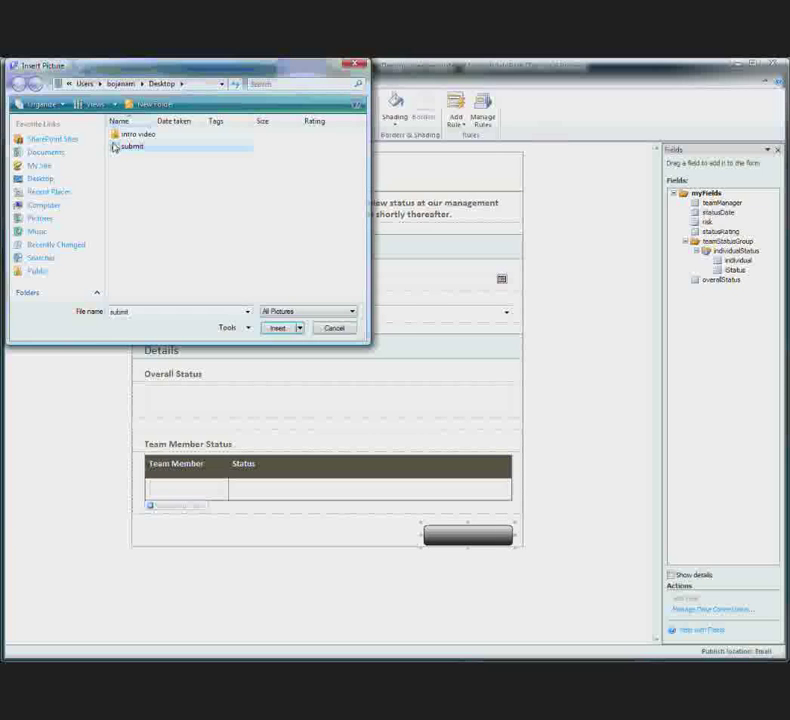
click(276, 329)
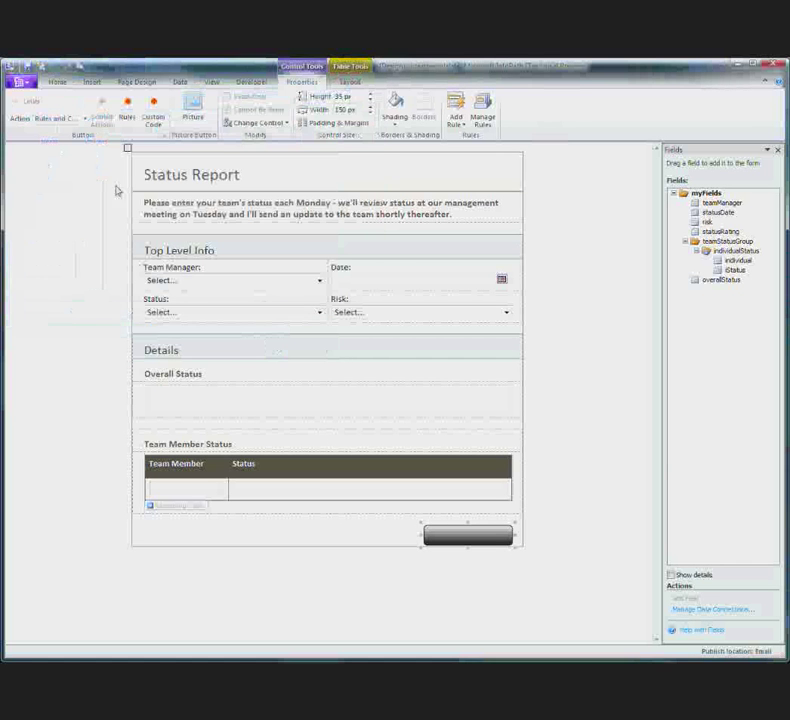
click(85, 119)
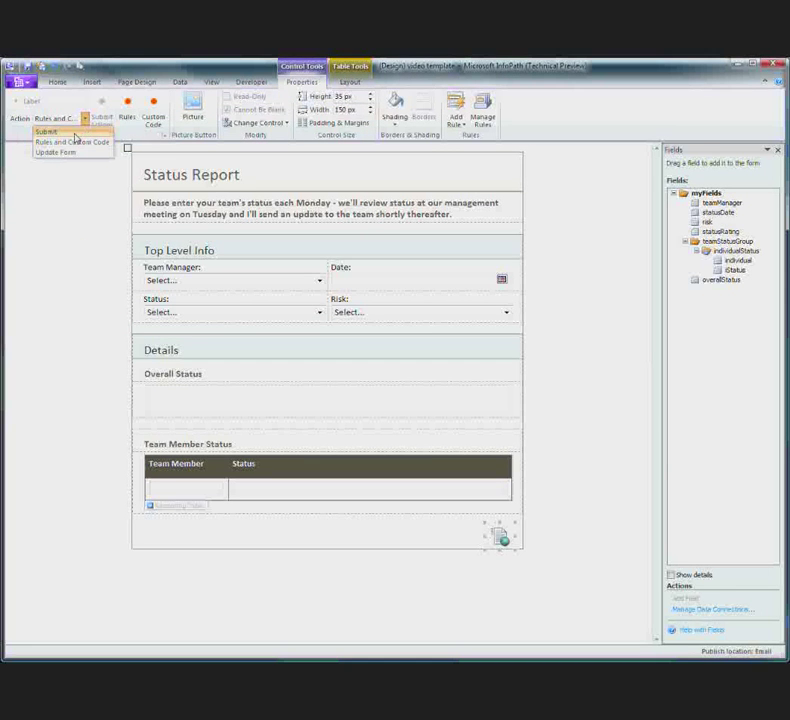
click(75, 134)
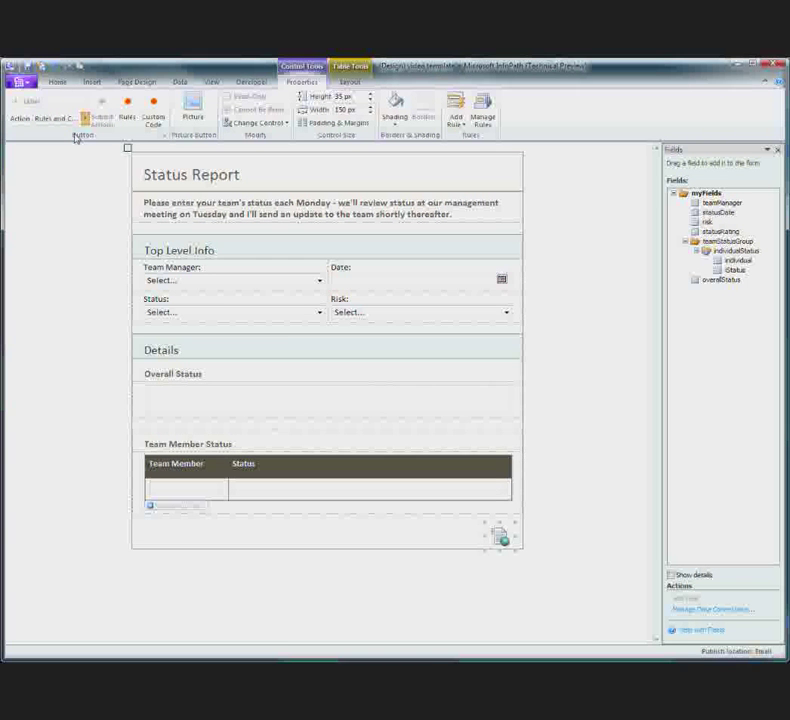
Step: Allow users to submit the form by e-mail and start a new e-mail submit connection
click(361, 326)
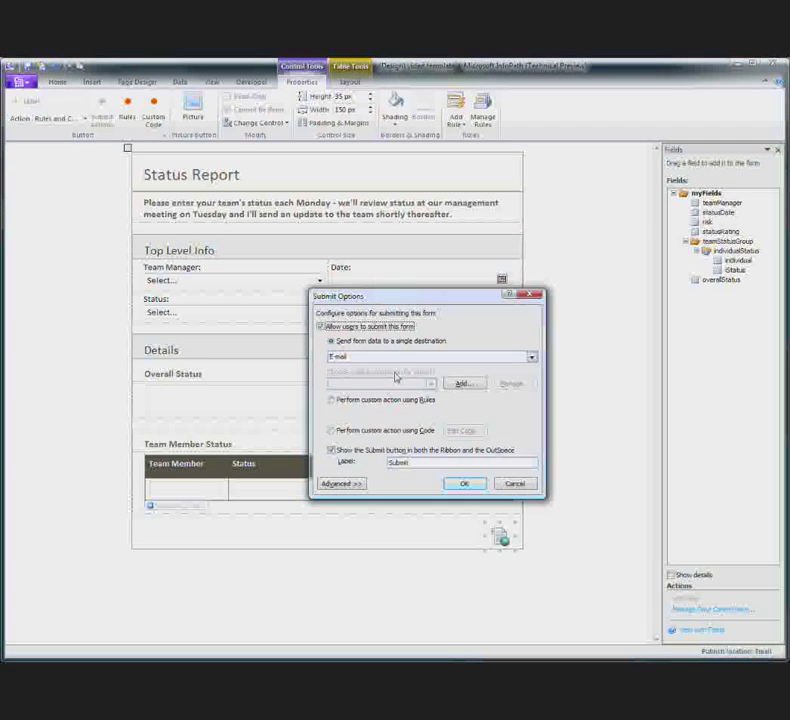
click(392, 357)
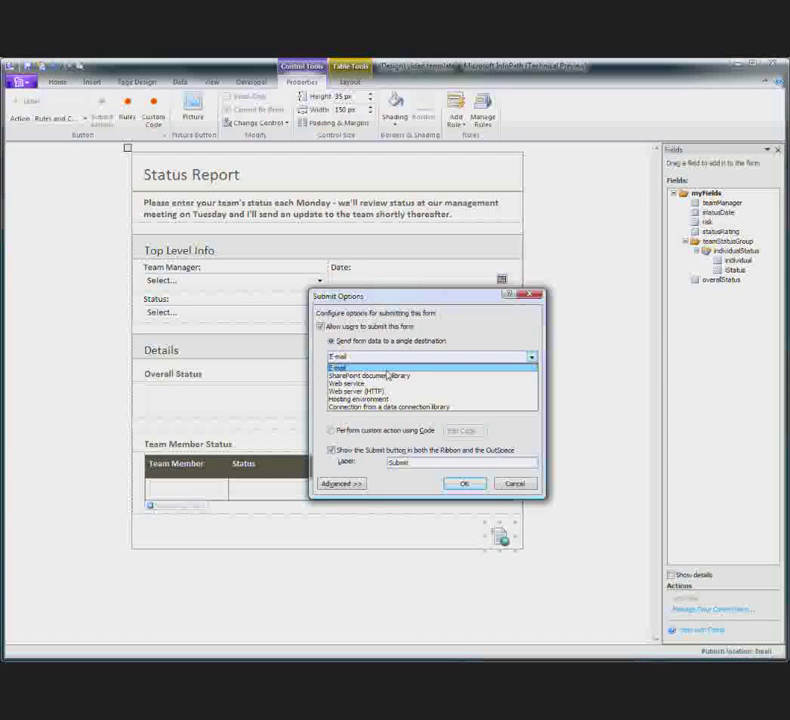
click(447, 367)
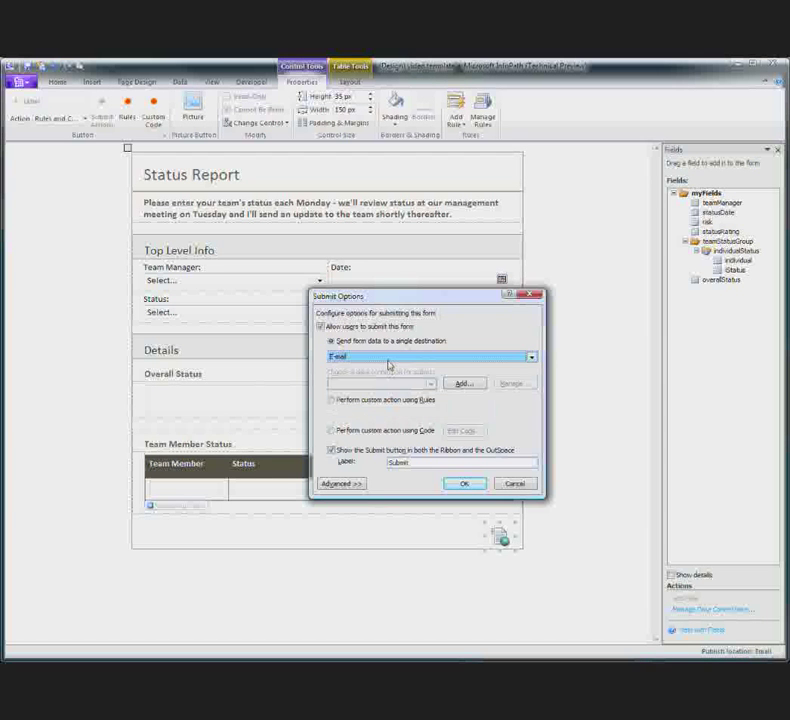
click(472, 388)
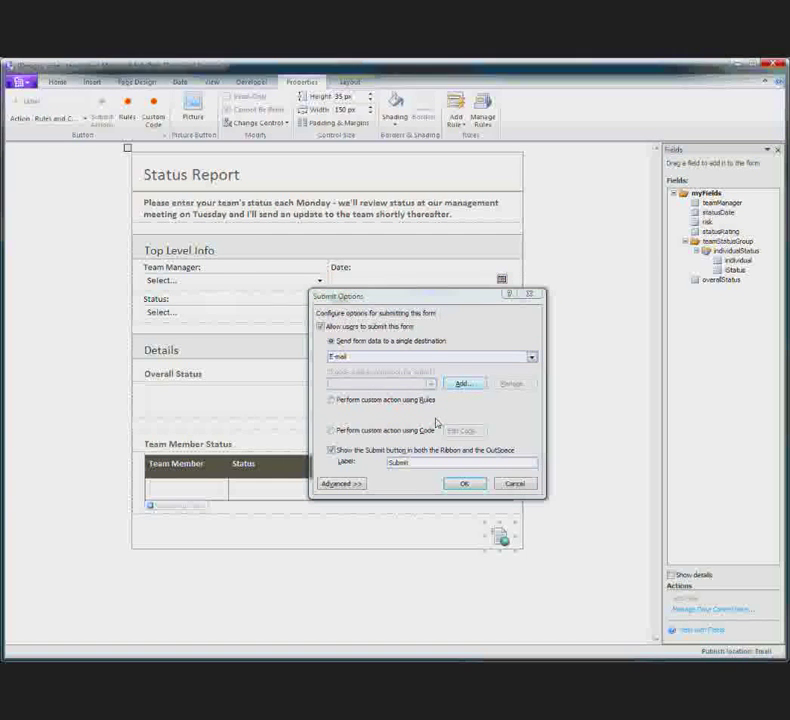
Step: Enter the recipient address, subject 'Status Report', attachment name 'Status Report', and create the 'Main submit' connection
text(some)
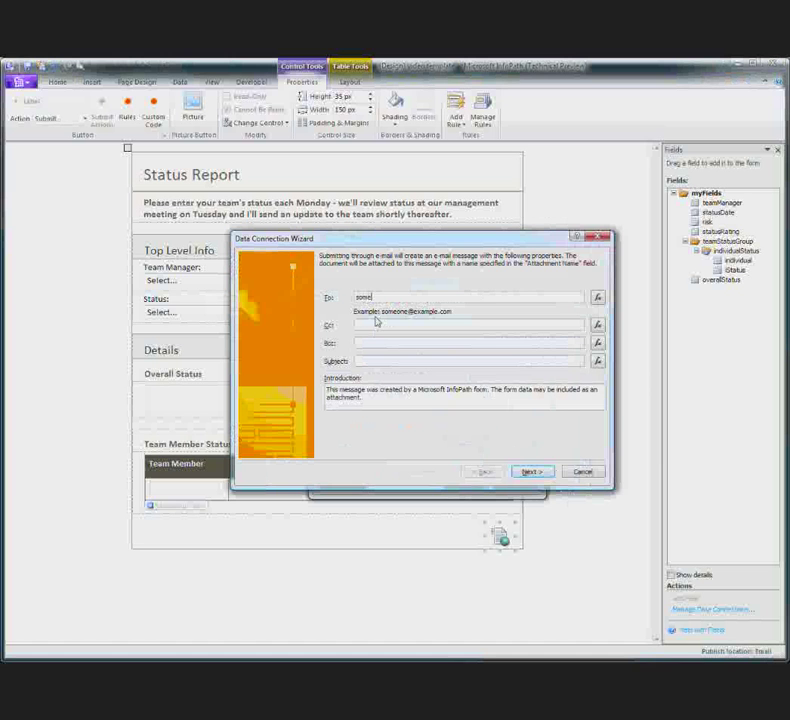
text(one@example.com)
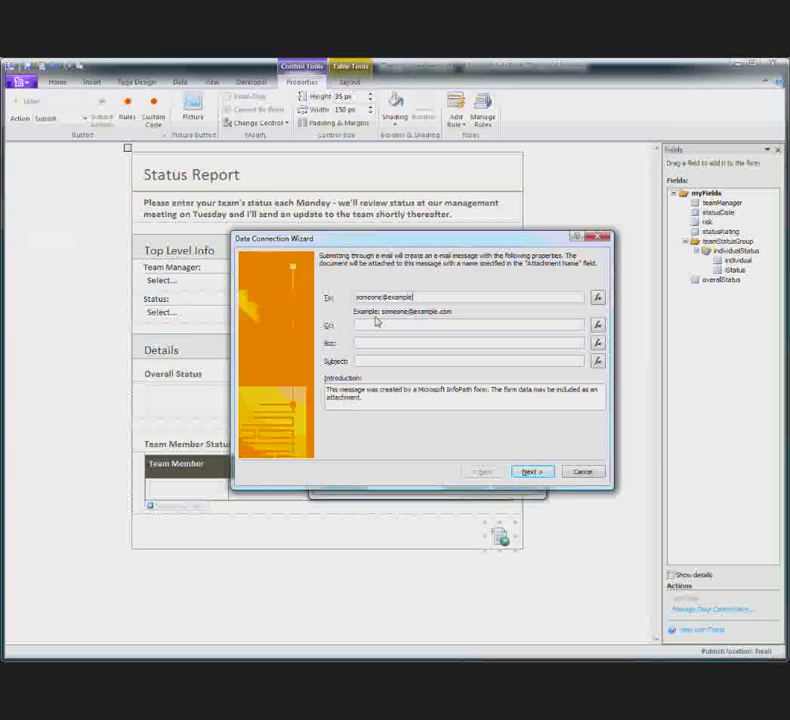
click(362, 360)
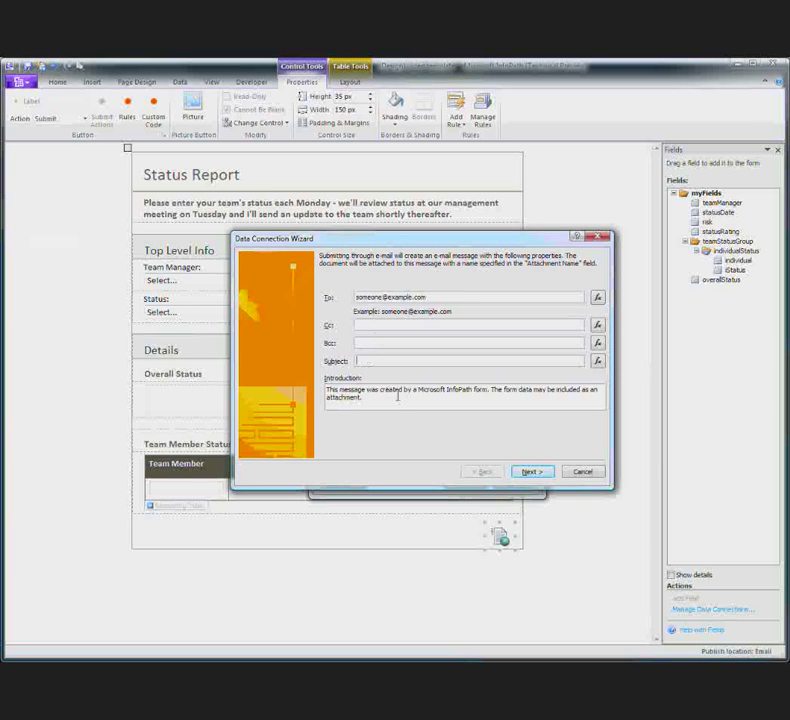
text(Status Report)
key(BackSpace)
key(BackSpace)
key(BackSpace)
text(ort)
click(529, 472)
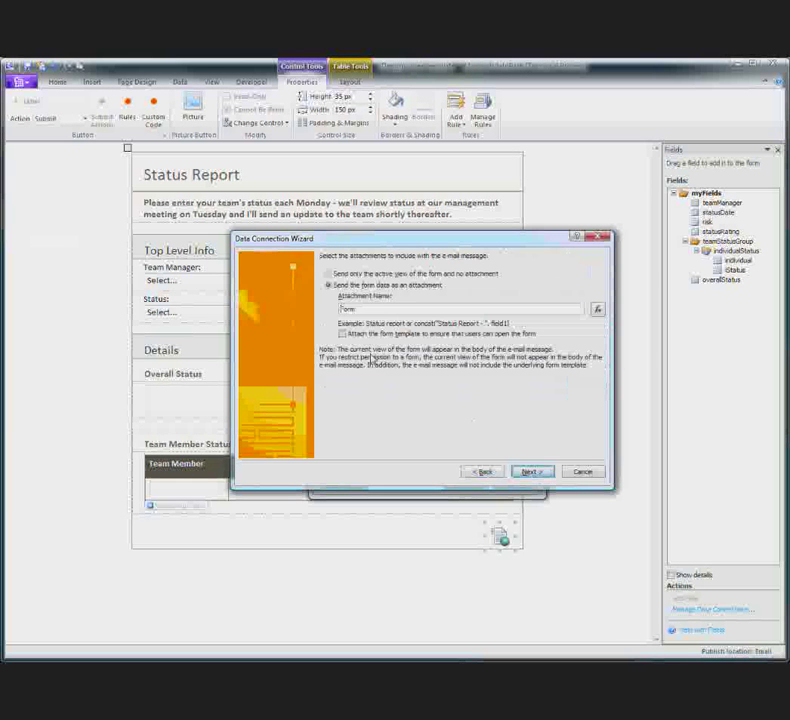
double_click(379, 309)
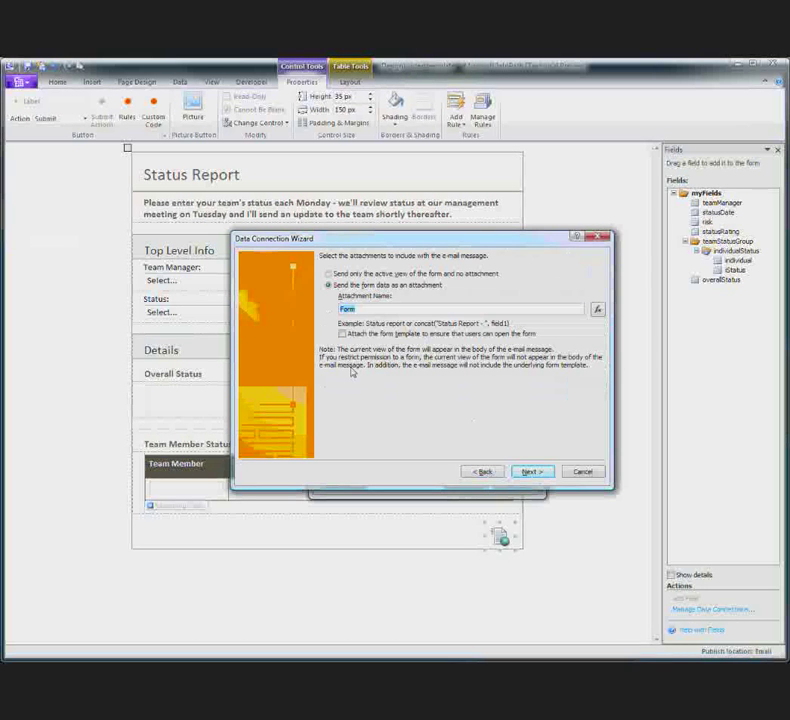
text(Status Report)
click(535, 472)
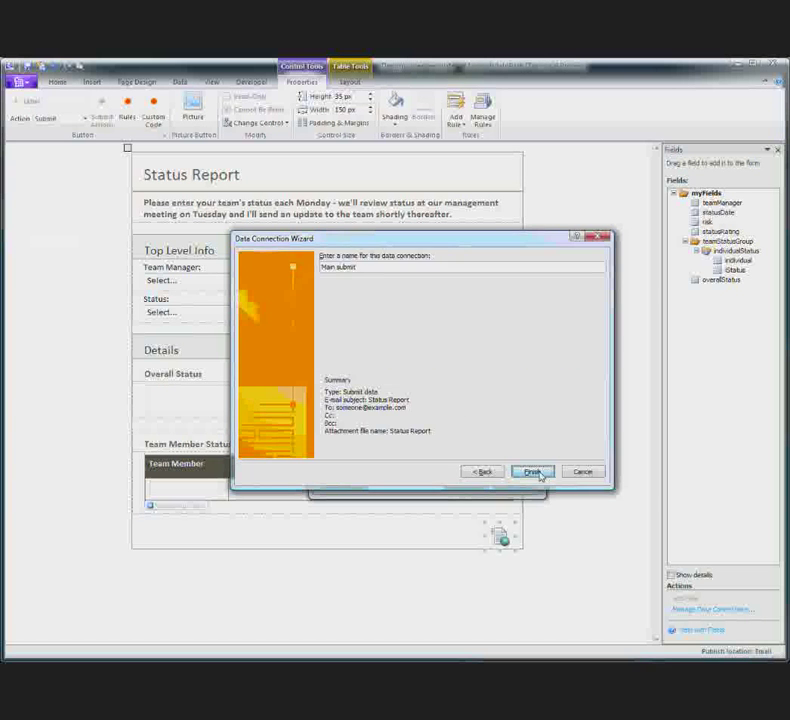
click(532, 471)
Step: Confirm the submit options and bring up the Publish options under File > Share
click(475, 487)
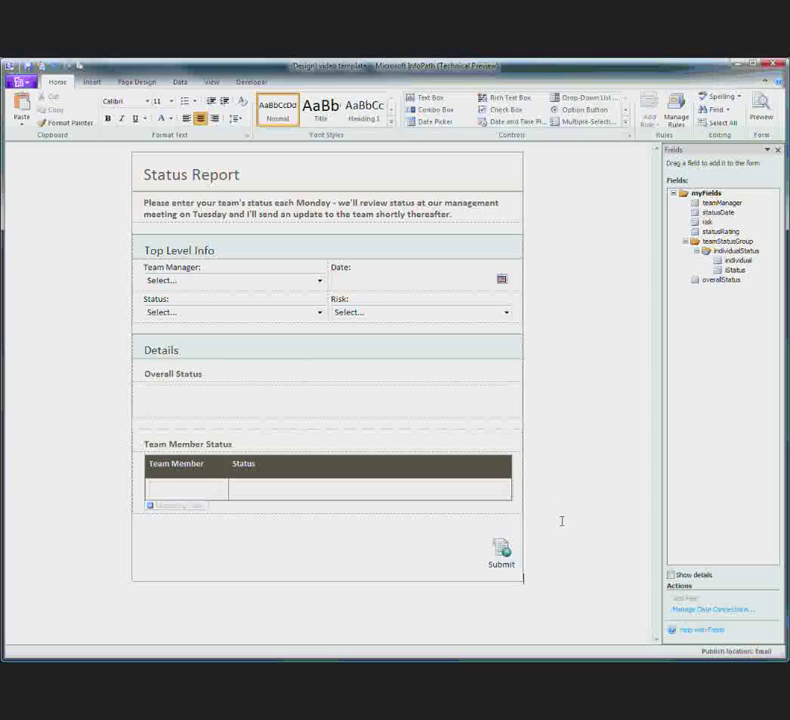
click(22, 82)
click(30, 271)
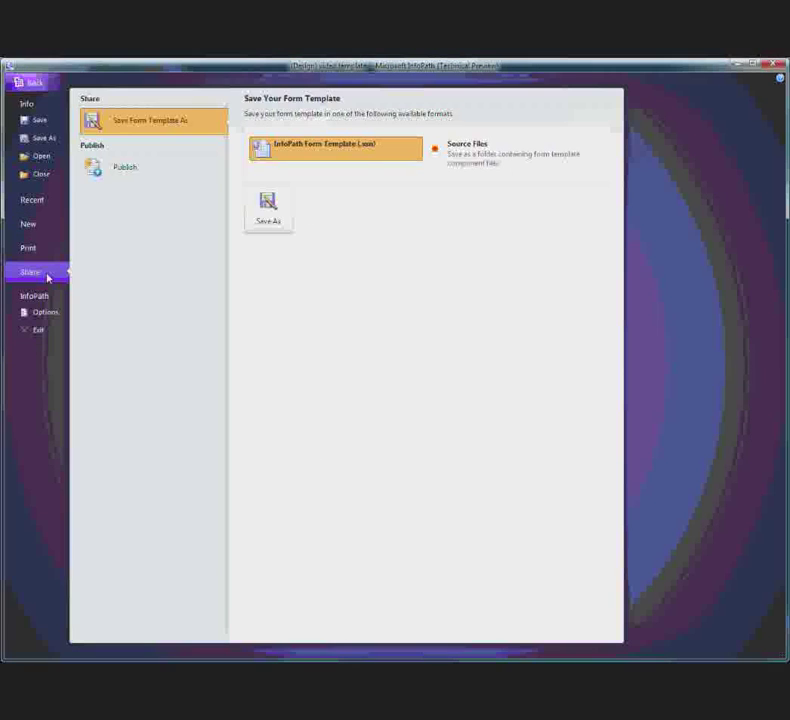
click(182, 171)
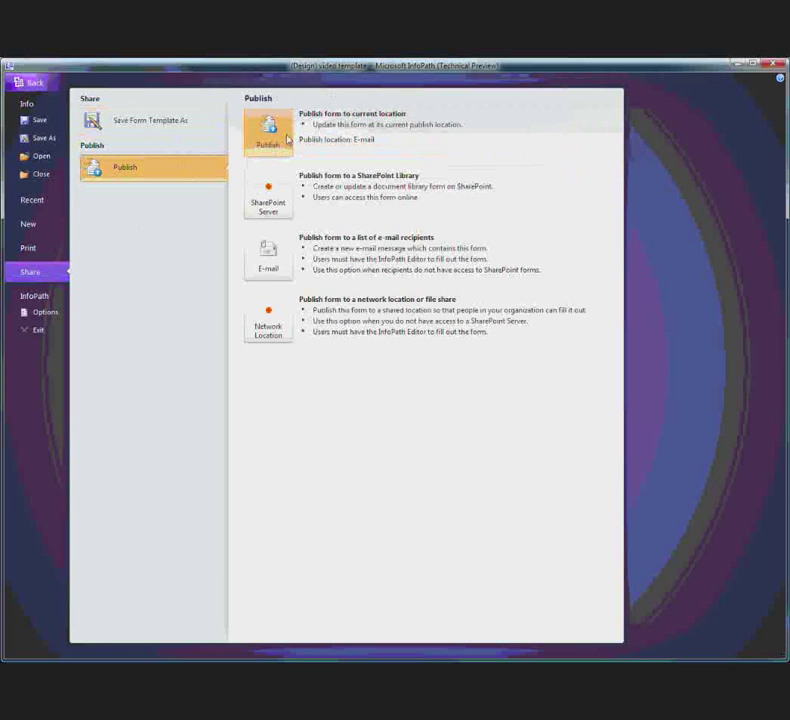